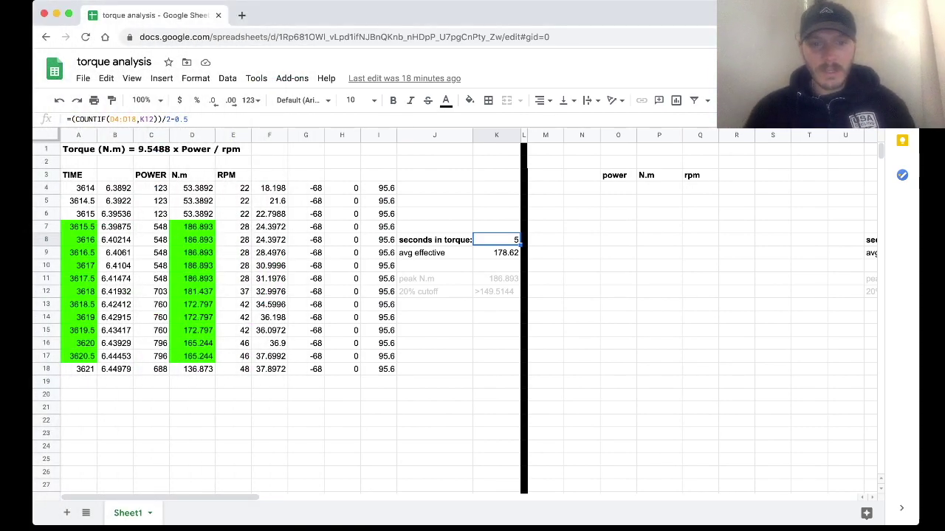
Examine the torque summary block in J8:K12, including the 20% cutoff formula in K12
{"action": "left_click", "coordinate": [151, 421]}
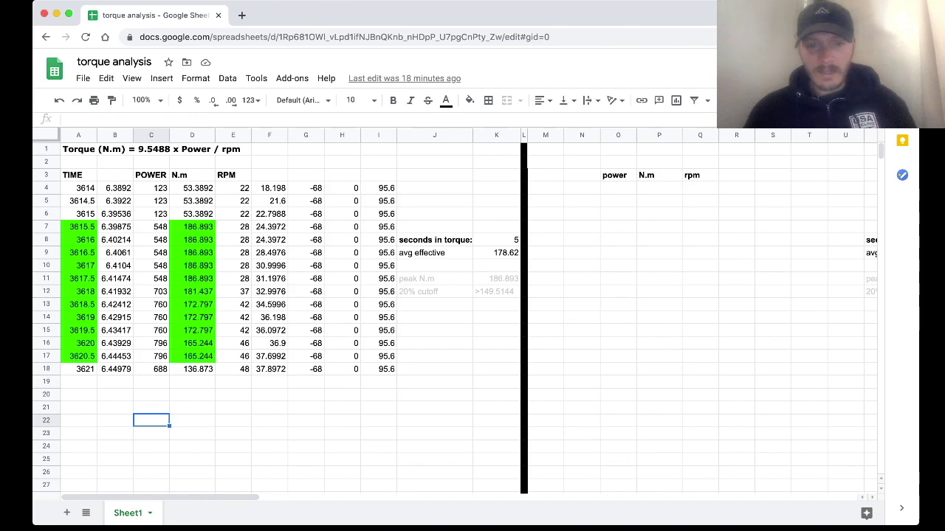
{"action": "left_click_drag", "start_coordinate": [436, 240], "coordinate": [517, 292]}
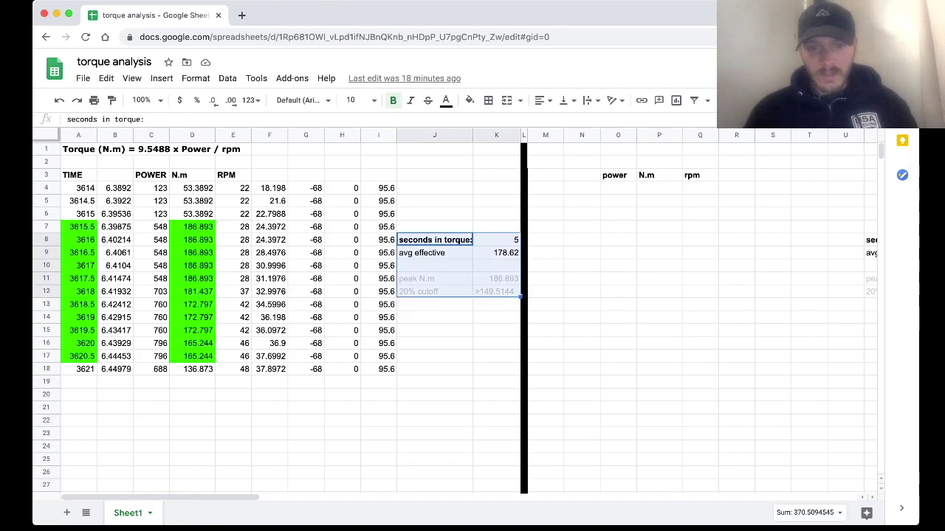
{"action": "left_click", "coordinate": [435, 356]}
{"action": "left_click_drag", "start_coordinate": [435, 280], "coordinate": [496, 291]}
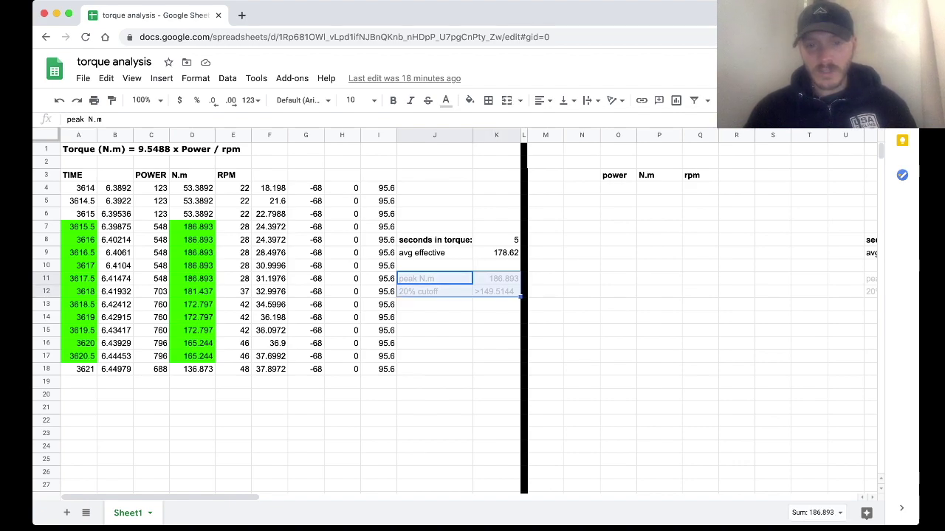
{"action": "left_click", "coordinate": [496, 304]}
{"action": "left_click", "coordinate": [435, 266]}
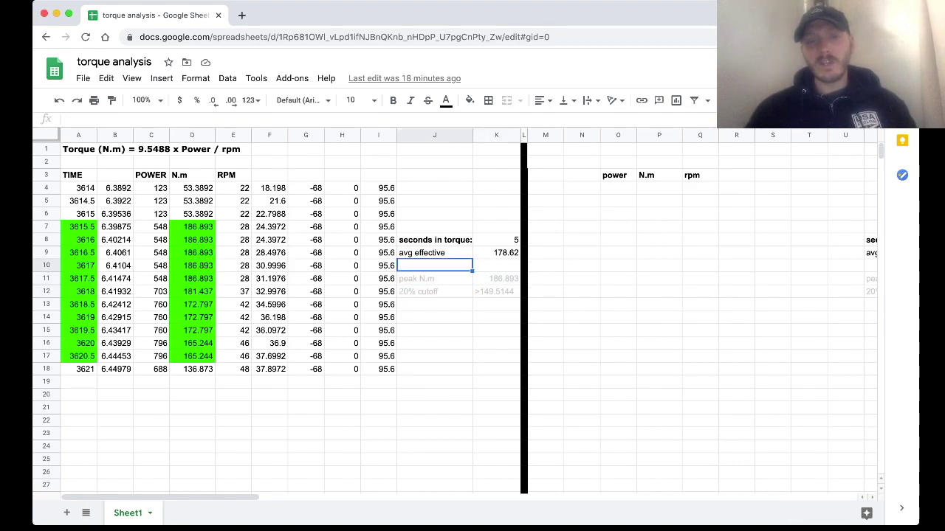
{"action": "key", "text": "Down"}
{"action": "key", "text": "Down"}
{"action": "key", "text": "Right"}
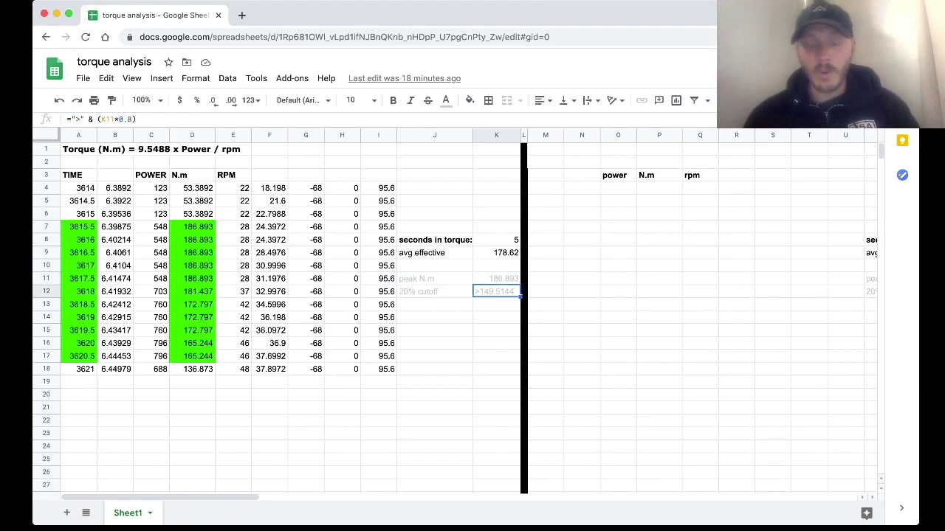
{"action": "key", "text": "Down"}
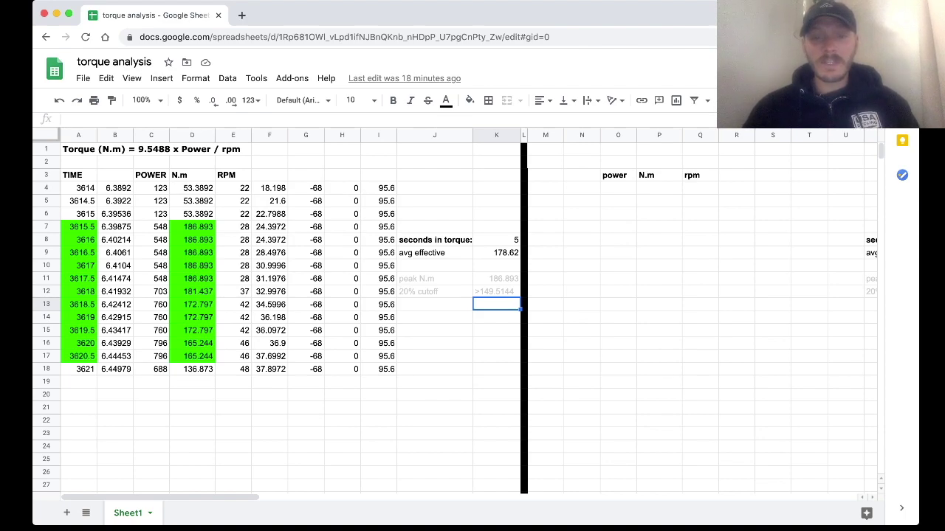
Compare the peak N.m formula in K11 with the 20% cutoff formula in K12
{"action": "left_click", "coordinate": [434, 279]}
{"action": "left_click", "coordinate": [496, 279]}
{"action": "left_click", "coordinate": [434, 291]}
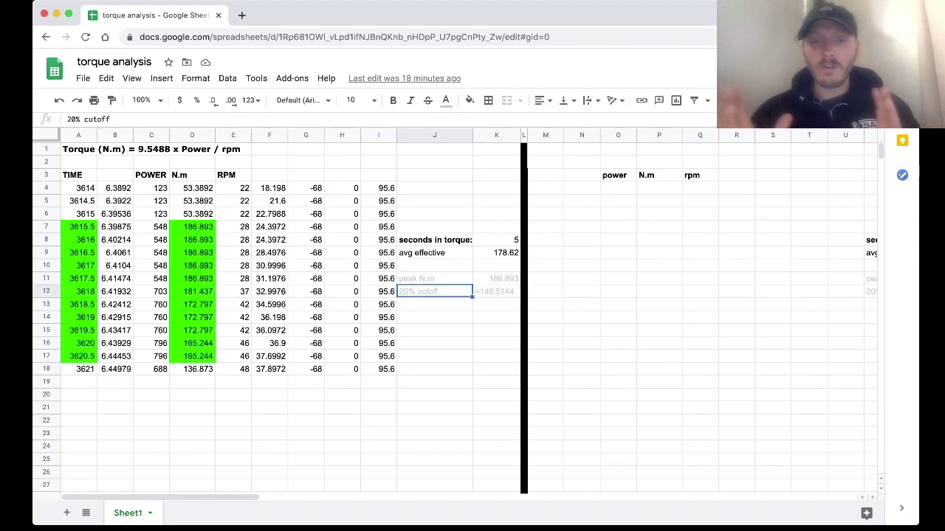
{"action": "left_click", "coordinate": [496, 291]}
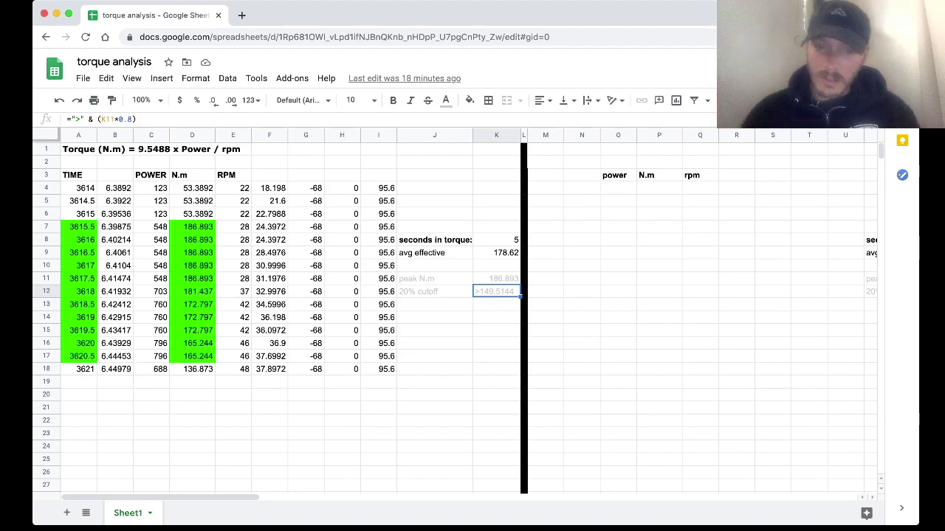
{"action": "left_click", "coordinate": [496, 279]}
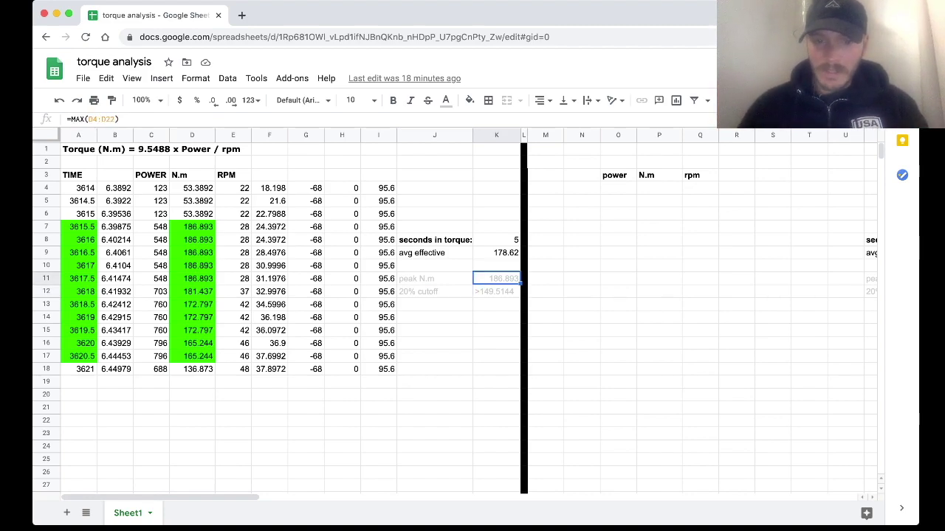
{"action": "left_click", "coordinate": [434, 279]}
{"action": "left_click", "coordinate": [496, 279]}
{"action": "left_click", "coordinate": [434, 279]}
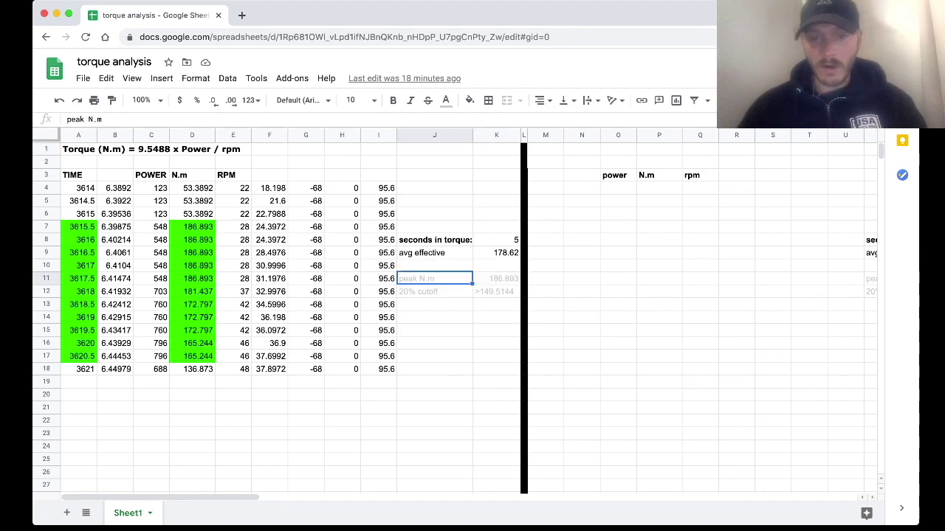
{"action": "left_click", "coordinate": [496, 279]}
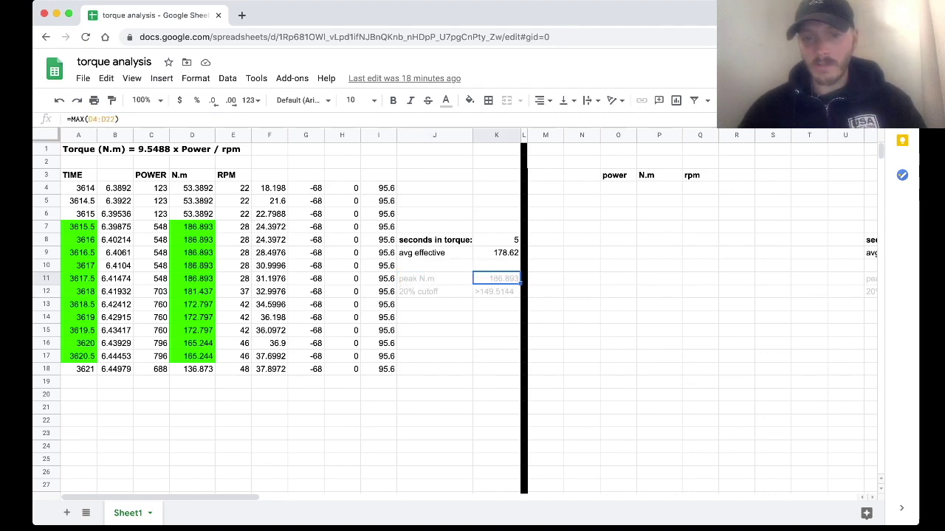
{"action": "left_click", "coordinate": [435, 304]}
{"action": "left_click", "coordinate": [434, 279]}
{"action": "left_click", "coordinate": [434, 291]}
{"action": "left_click", "coordinate": [496, 292]}
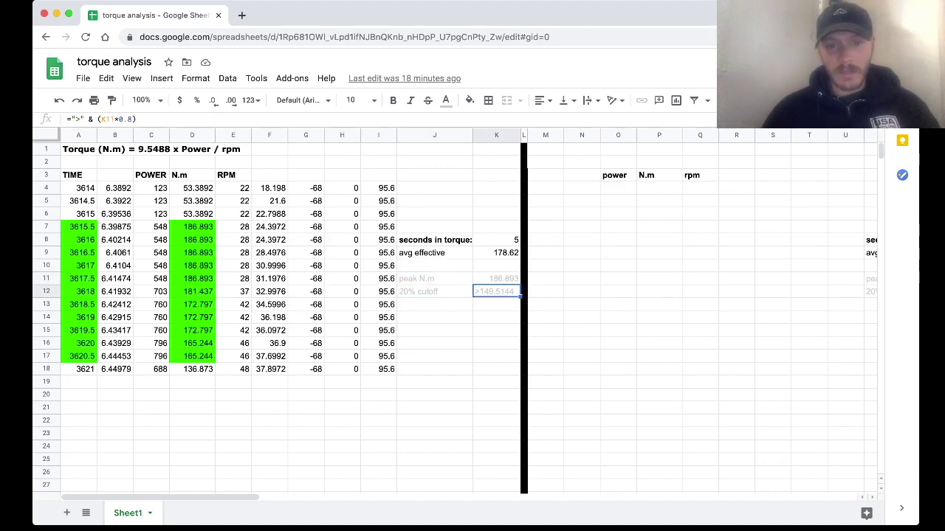
{"action": "left_click", "coordinate": [434, 291]}
{"action": "left_click", "coordinate": [434, 279]}
{"action": "left_click", "coordinate": [496, 279]}
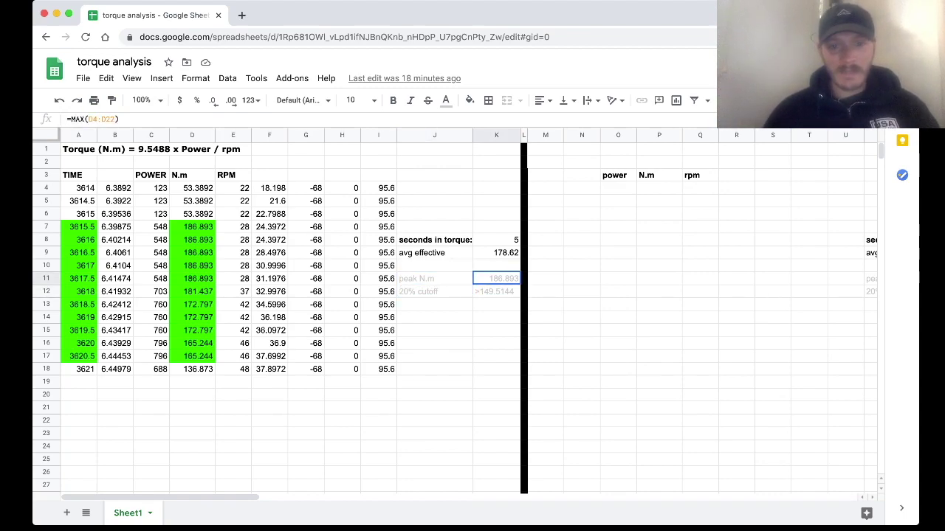
Change the peak N.m formula in K11 to =MAX(D4:D) so its range is open-ended
{"action": "left_click", "coordinate": [434, 279]}
{"action": "left_click", "coordinate": [496, 279]}
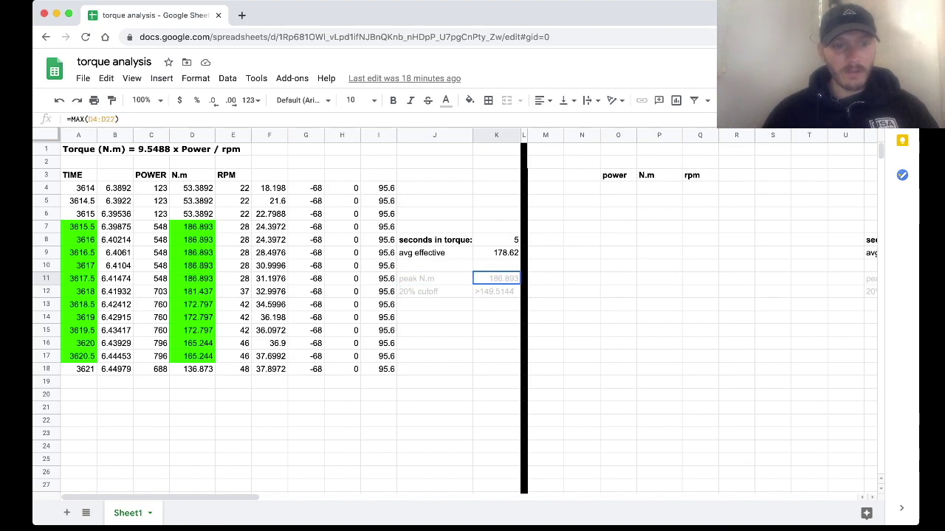
{"action": "left_click", "coordinate": [105, 119]}
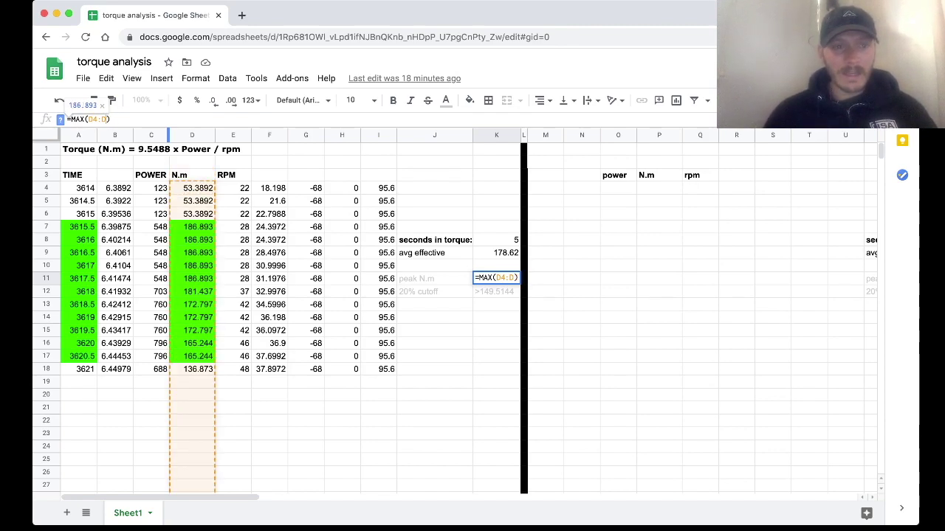
{"action": "key", "text": "Return"}
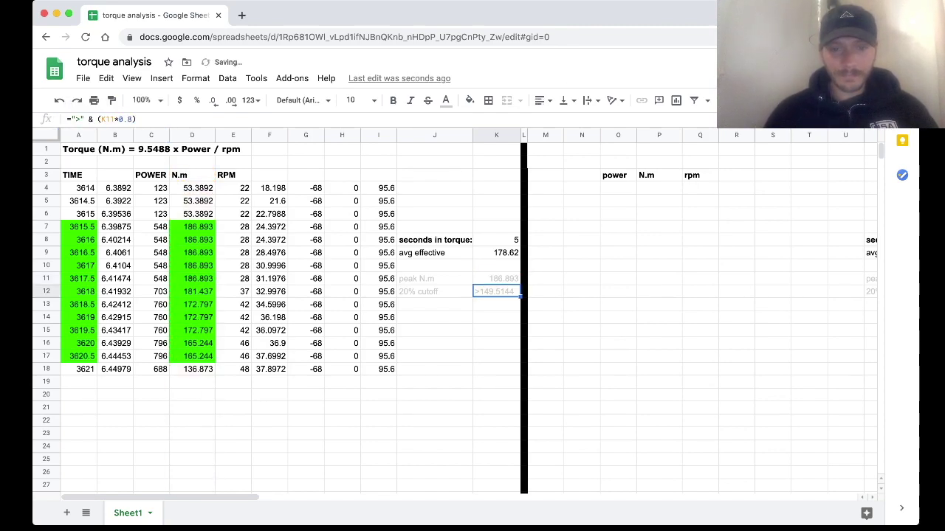
Inspect the ranges referenced by the peak N.m formula in K11 and the 20% cutoff formula in K12
{"action": "left_click", "coordinate": [497, 253]}
{"action": "left_click", "coordinate": [497, 279]}
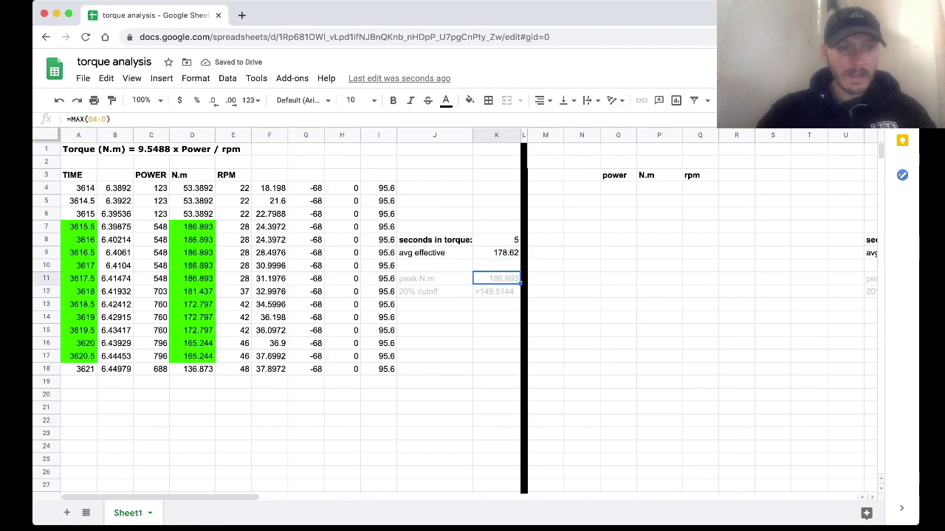
{"action": "left_click", "coordinate": [110, 119]}
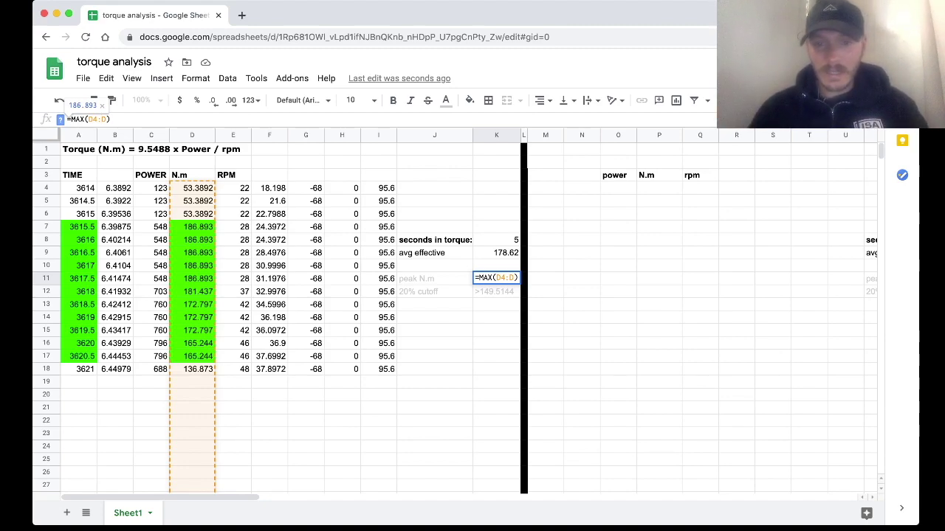
{"action": "key", "text": "Return"}
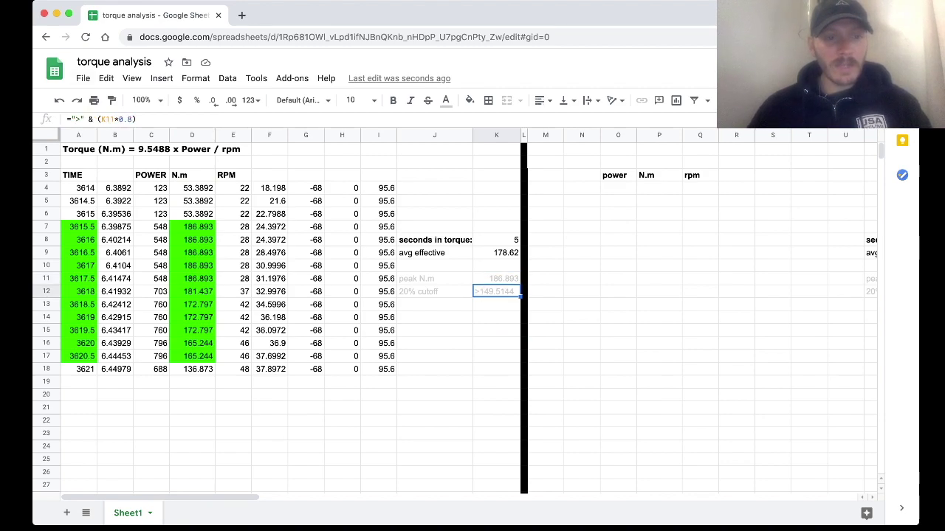
{"action": "key", "text": "Return"}
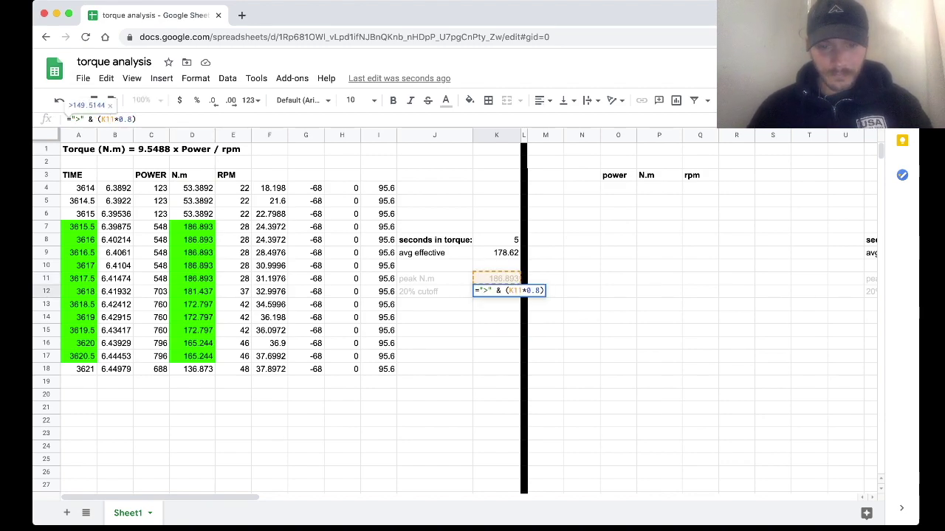
{"action": "left_click", "coordinate": [496, 382]}
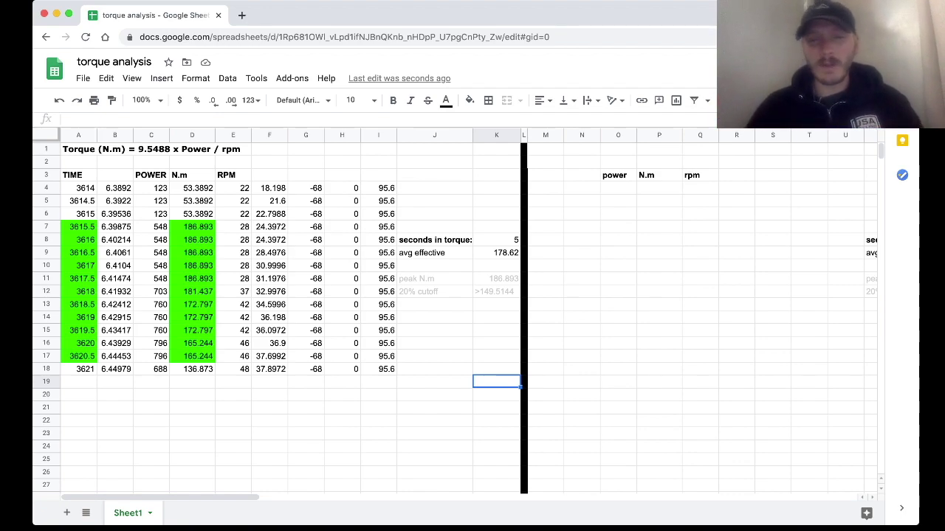
Check the last torque value in D18 against the cutoff in K12, and review the seconds in torque formula in K8
{"action": "left_click", "coordinate": [496, 292]}
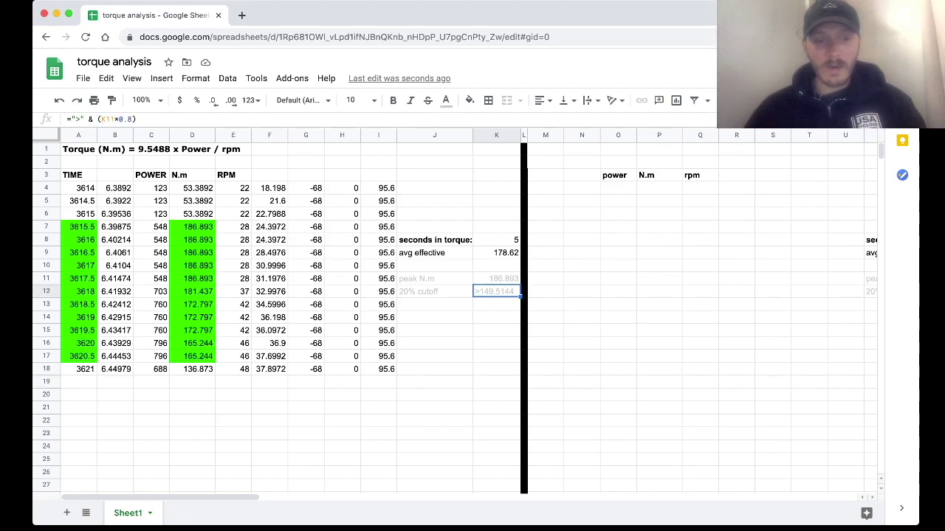
{"action": "left_click", "coordinate": [193, 369]}
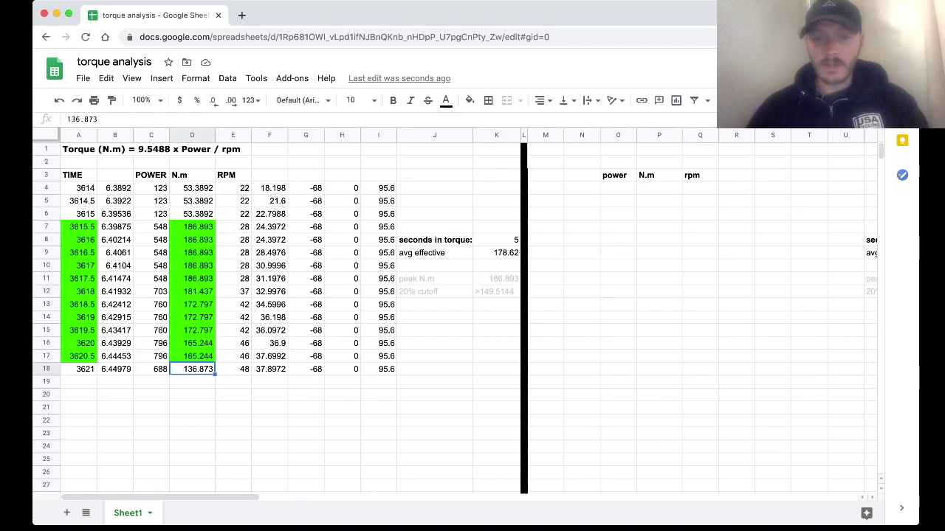
{"action": "left_click", "coordinate": [496, 292]}
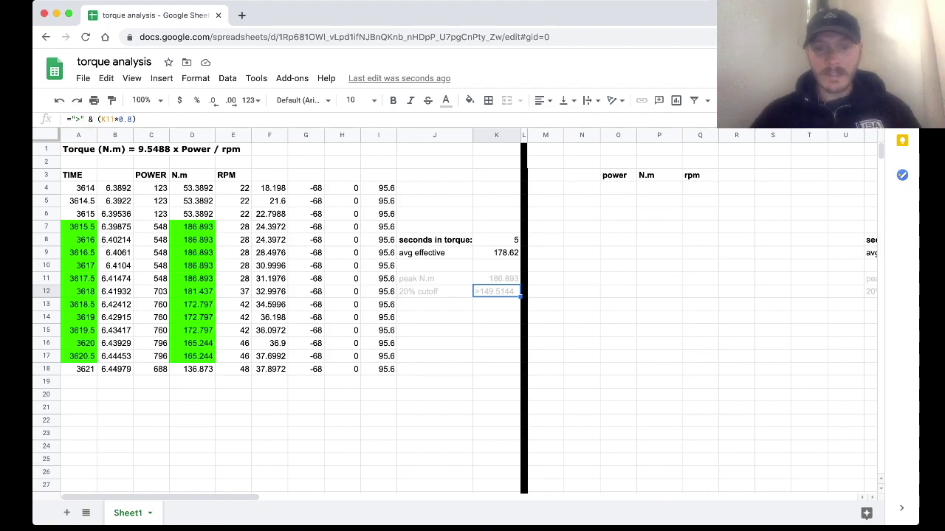
{"action": "left_click", "coordinate": [497, 254]}
{"action": "left_click", "coordinate": [497, 240]}
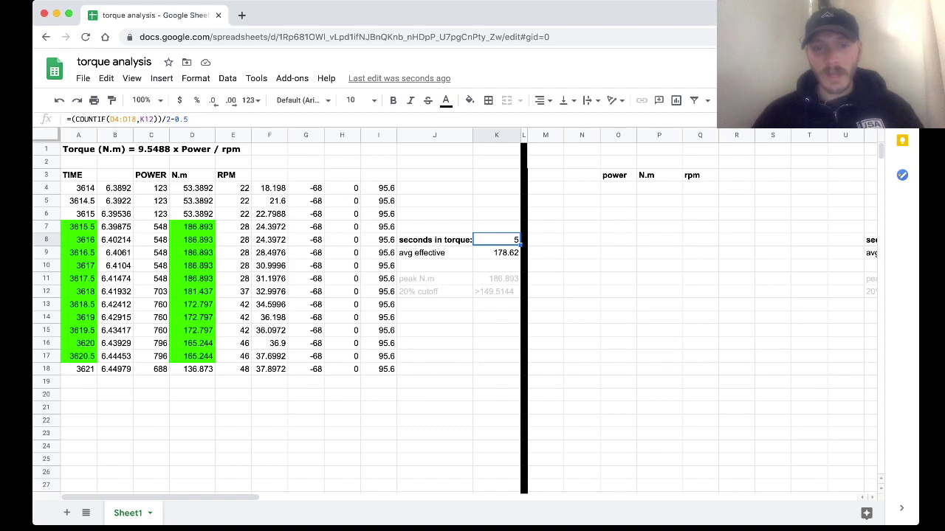
{"action": "left_click", "coordinate": [497, 291]}
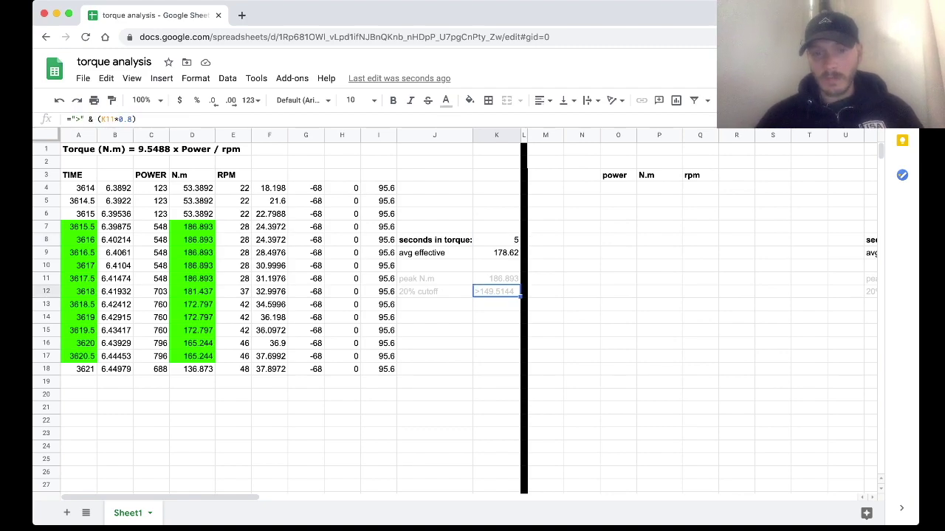
{"action": "left_click", "coordinate": [434, 279]}
{"action": "left_click", "coordinate": [434, 292]}
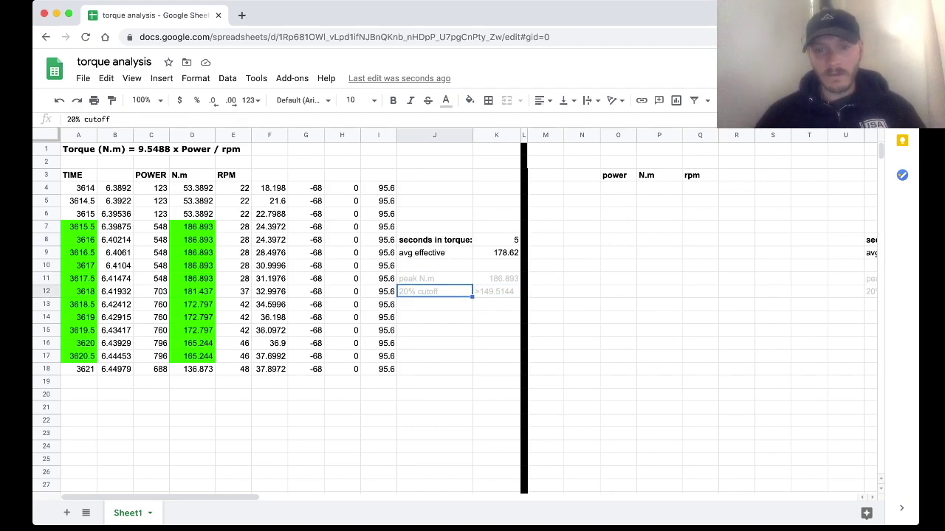
Review the seconds in torque and avg effective formulas in K8 and K9 alongside the peak and cutoff cells
{"action": "left_click", "coordinate": [497, 253]}
{"action": "left_click", "coordinate": [497, 240]}
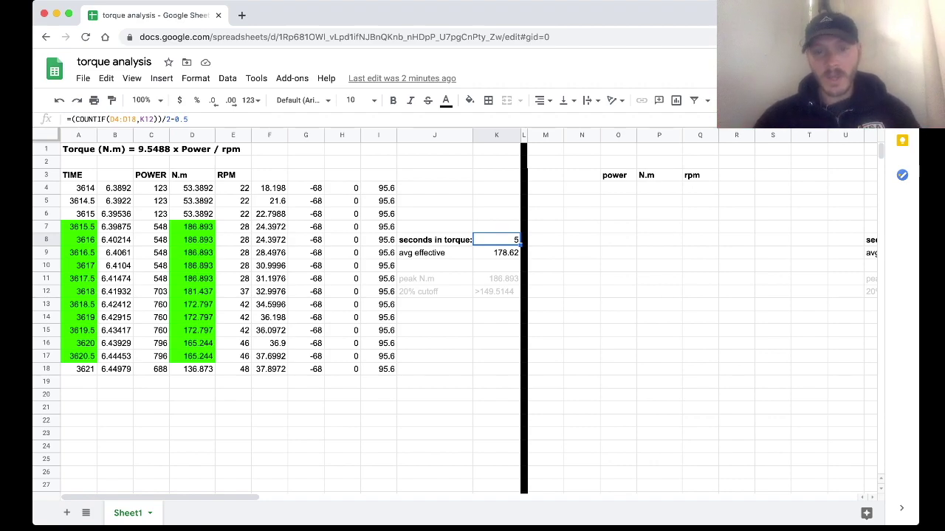
{"action": "left_click", "coordinate": [496, 253]}
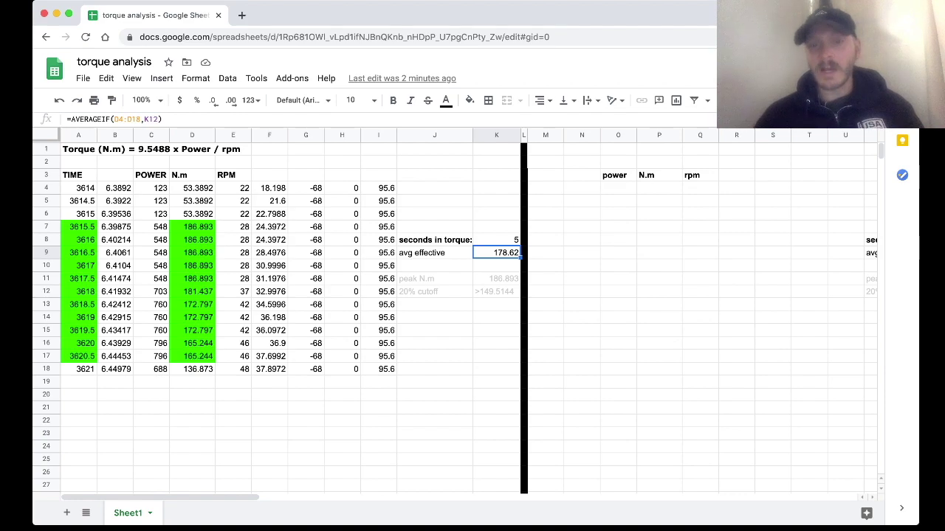
{"action": "left_click", "coordinate": [496, 291]}
{"action": "left_click", "coordinate": [496, 279]}
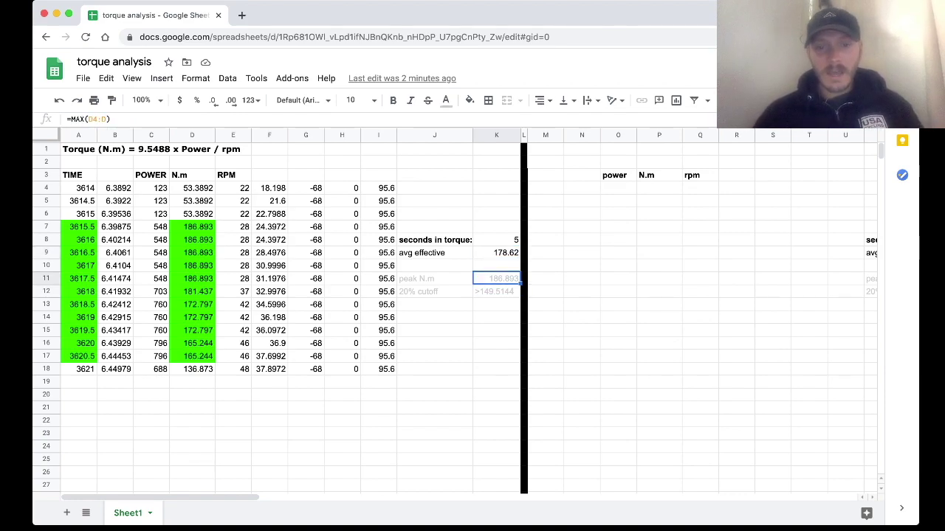
{"action": "left_click", "coordinate": [496, 254]}
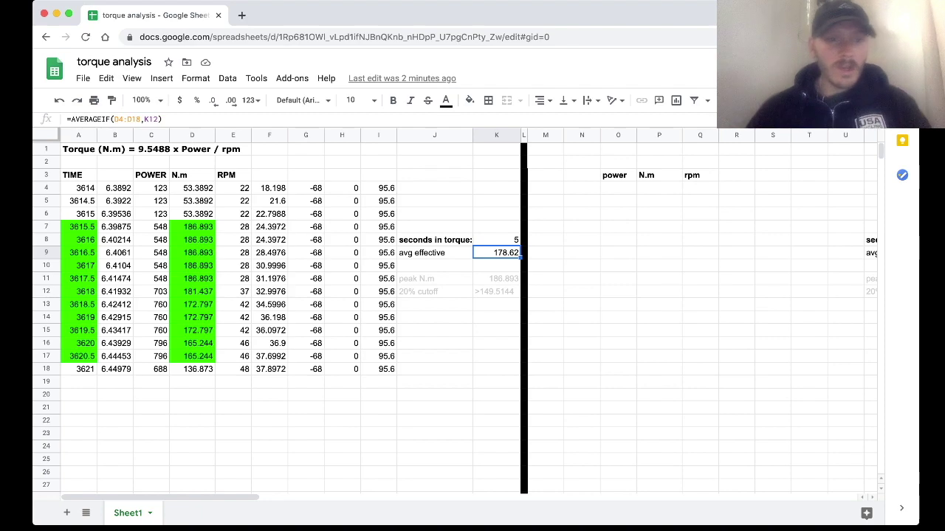
Switch to GoldenCheetah and show the Mechanical charts for the Nov 19, 2020 activity, with the intervals below 11 in view
{"action": "left_click", "coordinate": [546, 240]}
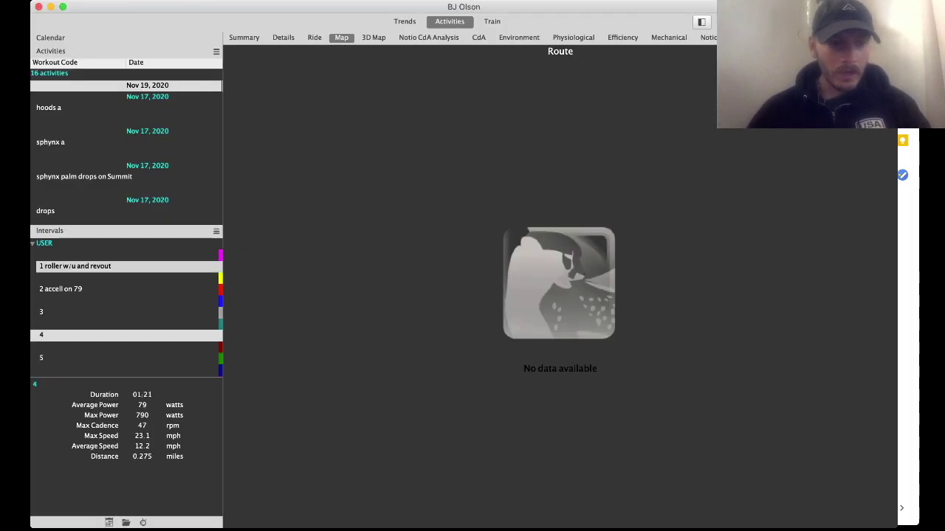
{"action": "scroll", "coordinate": [125, 306], "scroll_direction": "down", "scroll_amount": 3}
{"action": "scroll", "coordinate": [126, 307], "scroll_direction": "down", "scroll_amount": 5}
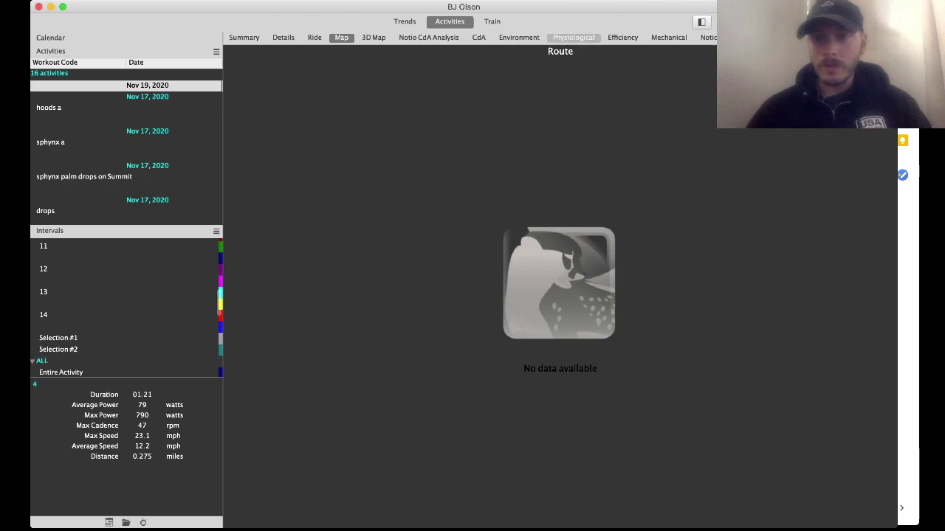
{"action": "left_click", "coordinate": [669, 38]}
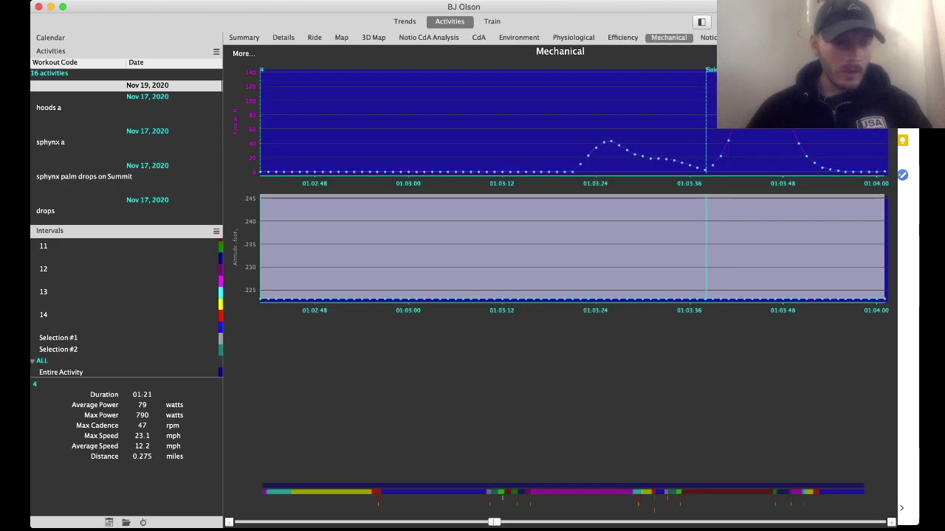
{"action": "scroll", "coordinate": [126, 328], "scroll_direction": "down", "scroll_amount": 1}
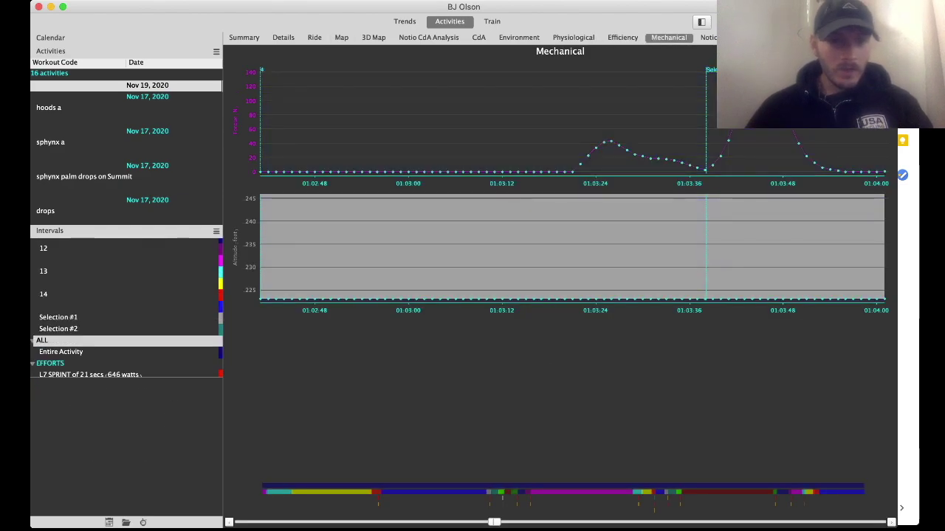
Show the entire activity in the Mechanical charts and check the L7 SPRINT of 21 secs effort
{"action": "left_click", "coordinate": [96, 352]}
{"action": "double_click", "coordinate": [96, 352]}
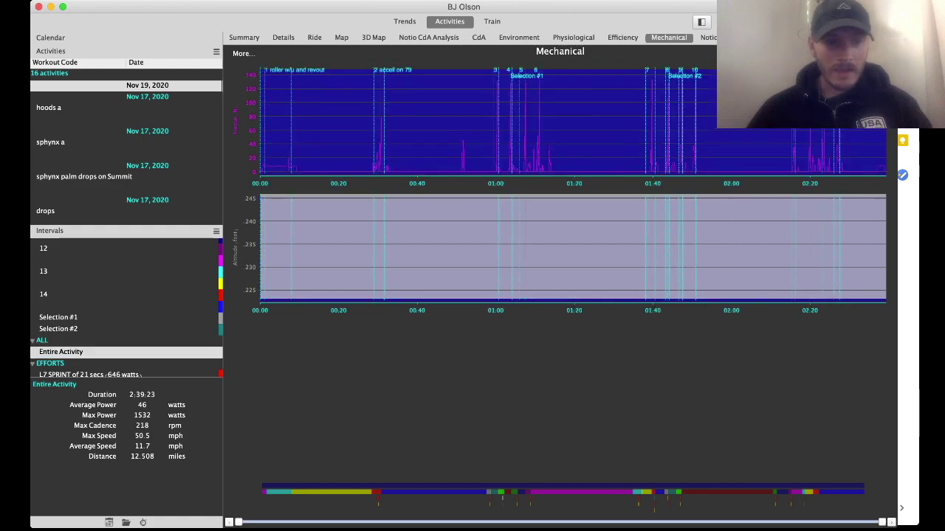
{"action": "left_click", "coordinate": [96, 374]}
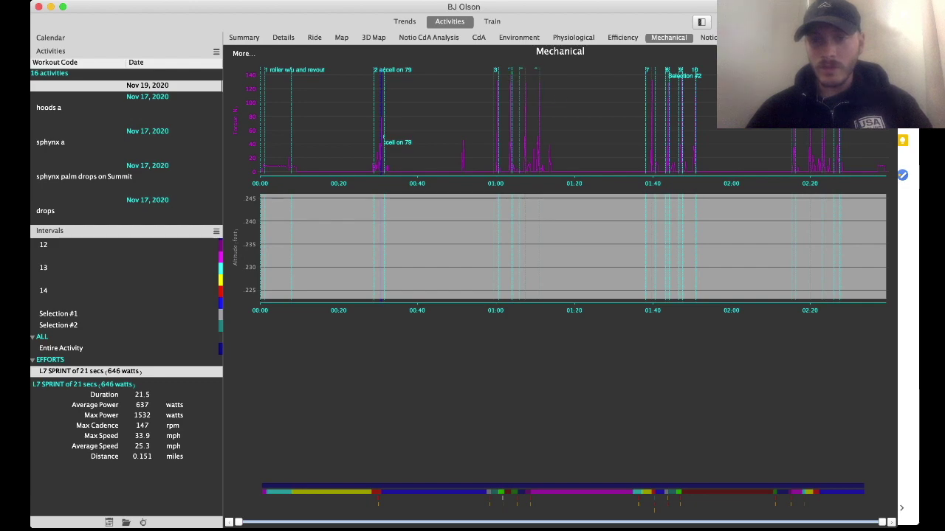
{"action": "scroll", "coordinate": [110, 325], "scroll_direction": "up", "scroll_amount": 10}
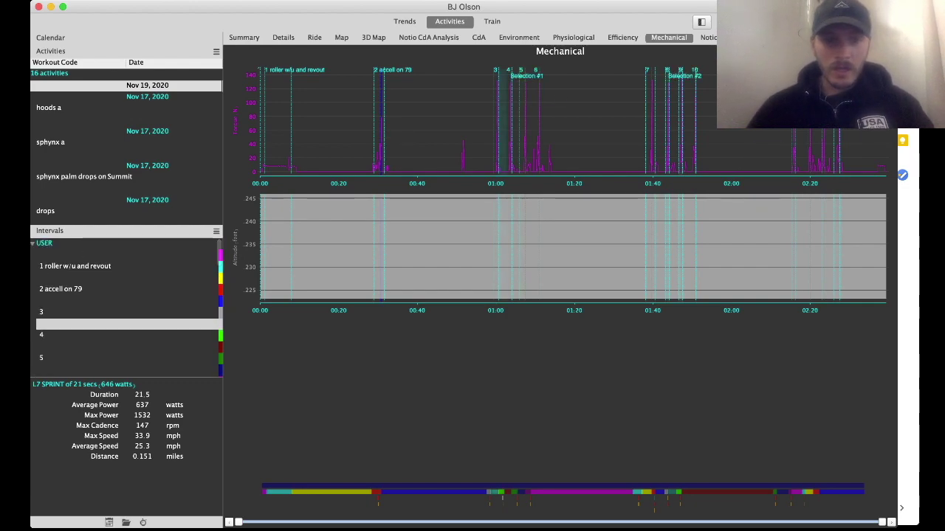
Check user intervals 3 and 4 and zoom the Mechanical charts to interval 4
{"action": "left_click", "coordinate": [73, 312]}
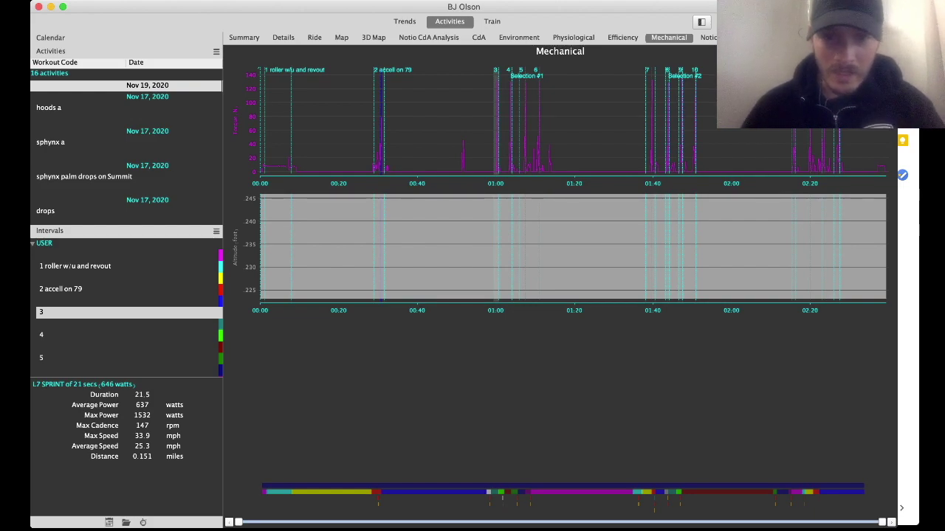
{"action": "left_click", "coordinate": [73, 312]}
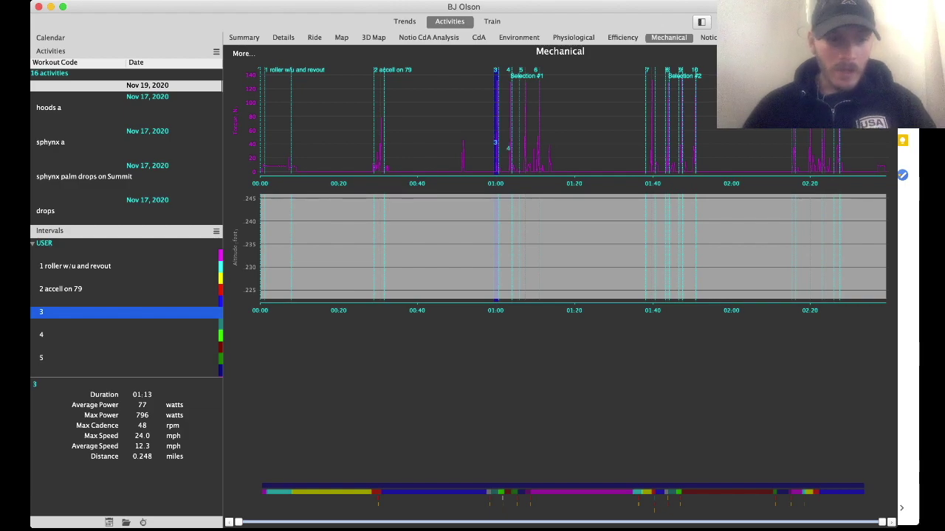
{"action": "left_click", "coordinate": [73, 335]}
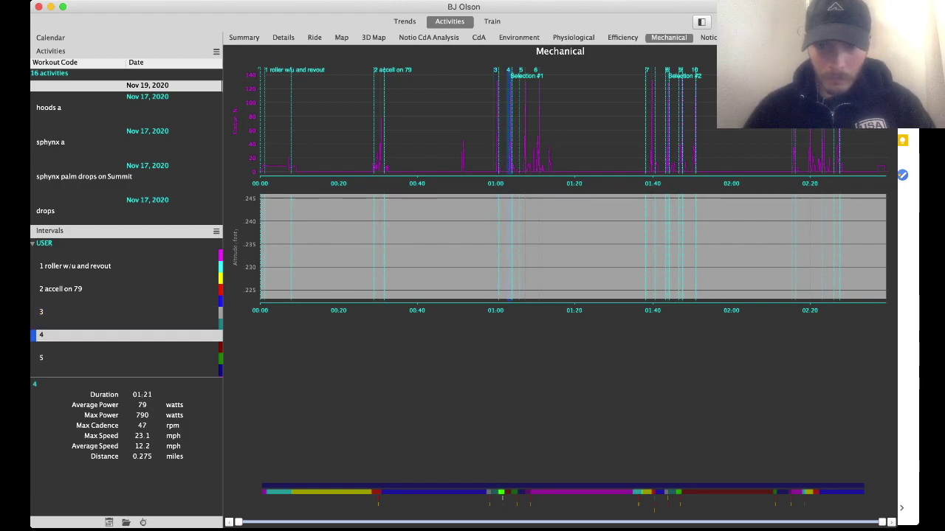
{"action": "double_click", "coordinate": [73, 335]}
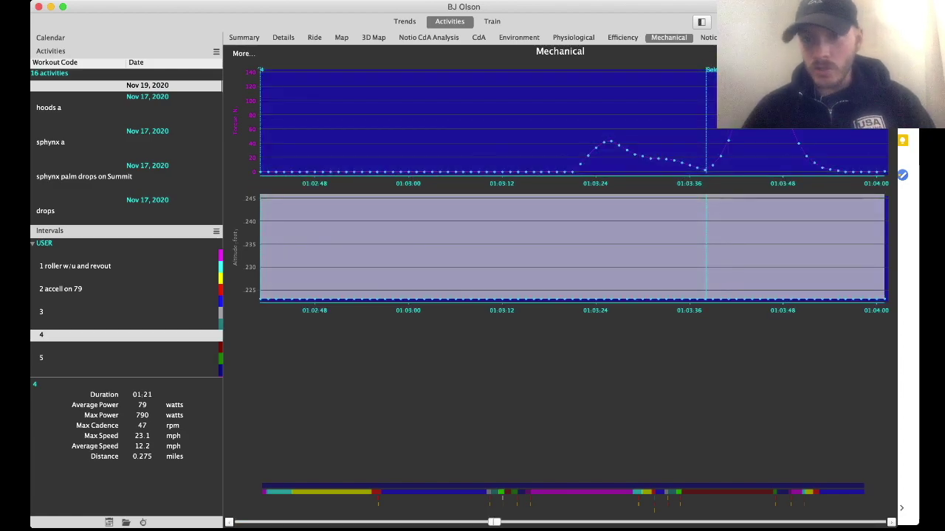
Mark the large torque peak as a new interval from 01:03:38 to about 01:03:53 and zoom the charts to it
{"action": "left_click", "coordinate": [74, 358]}
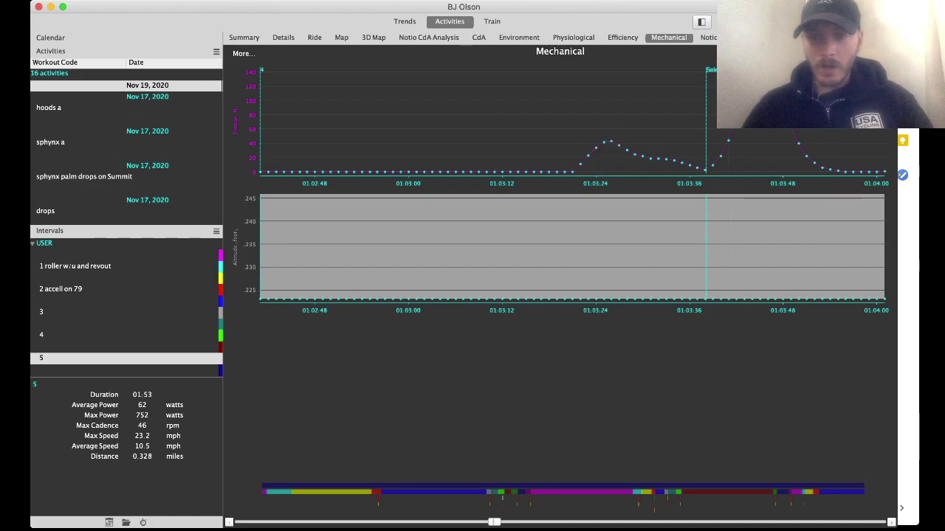
{"action": "mouse_move", "coordinate": [705, 170]}
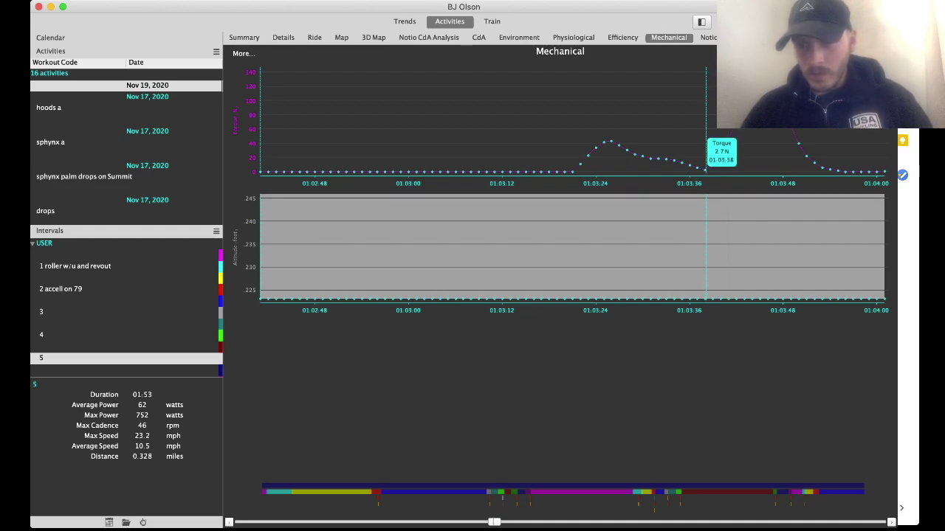
{"action": "left_click_drag", "start_coordinate": [705, 169], "coordinate": [823, 169]}
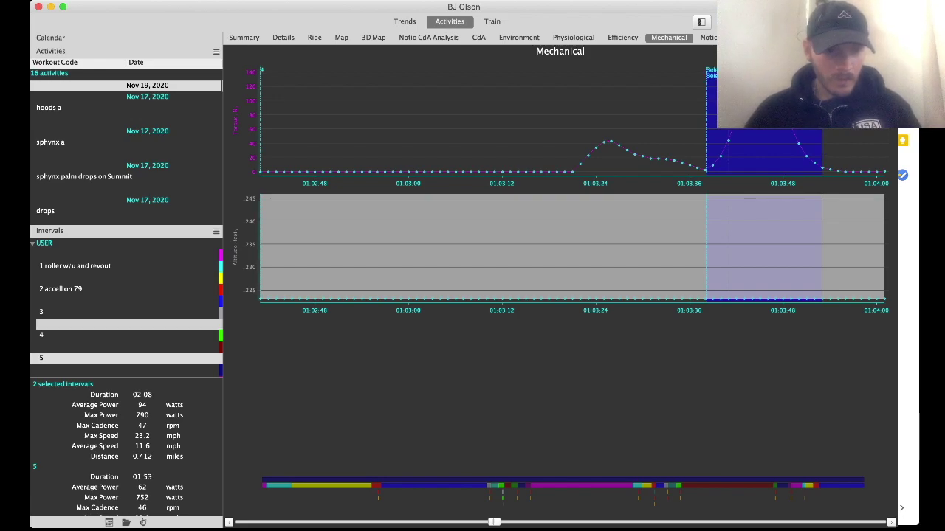
{"action": "scroll", "coordinate": [126, 321], "scroll_direction": "down", "scroll_amount": 10}
{"action": "scroll", "coordinate": [125, 321], "scroll_direction": "up", "scroll_amount": 2}
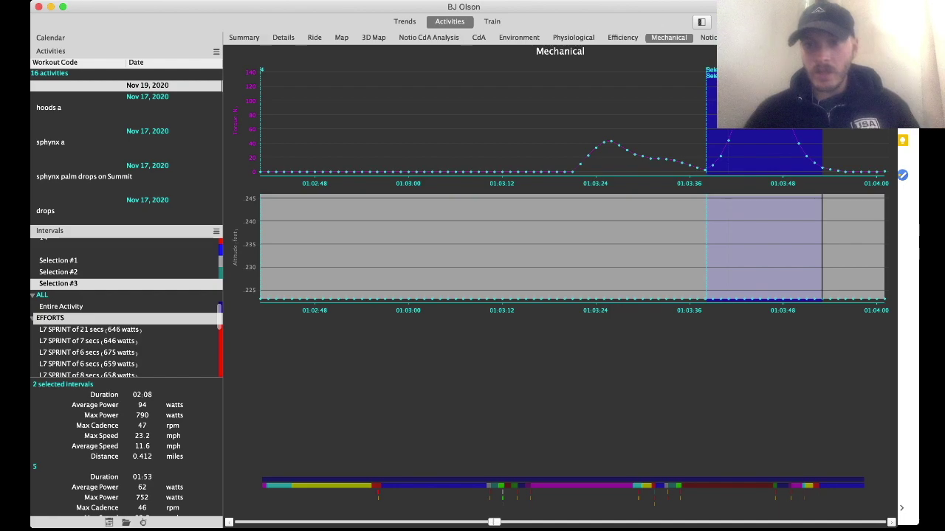
{"action": "left_click", "coordinate": [88, 284]}
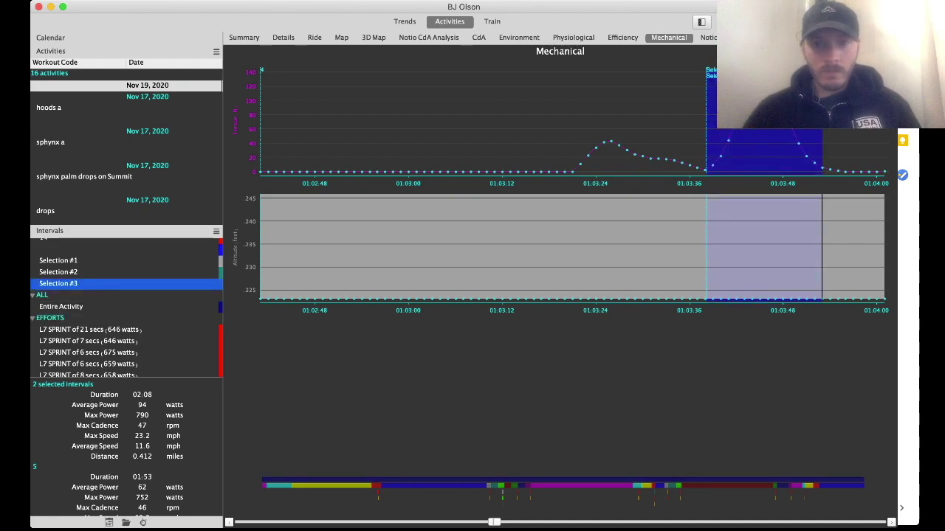
{"action": "double_click", "coordinate": [82, 284]}
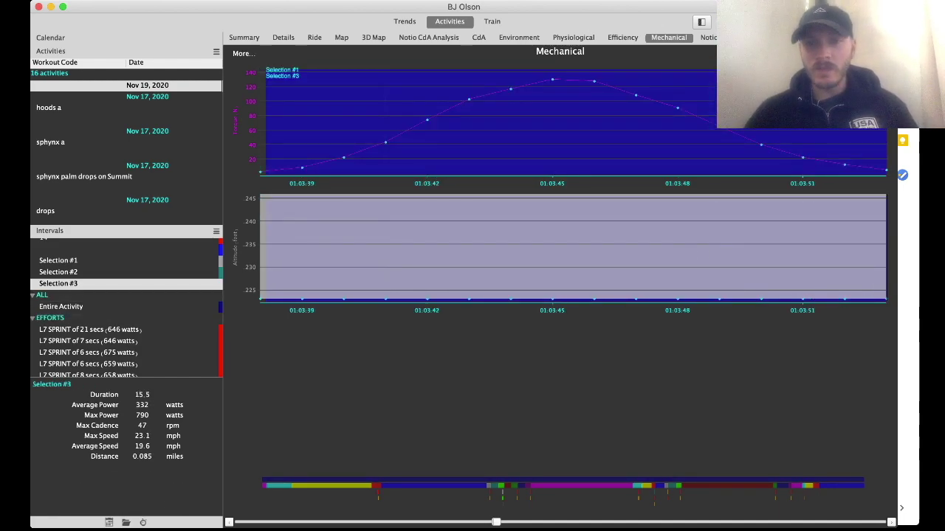
Open the activity's data editor and examine the time, power and torque rows belonging to Selection #3
{"action": "left_click", "coordinate": [89, 341]}
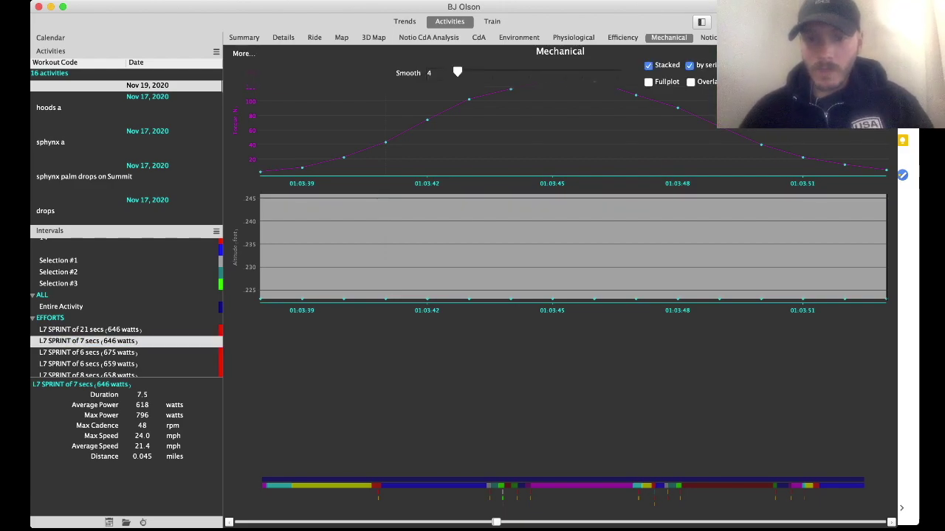
{"action": "left_click", "coordinate": [783, 37]}
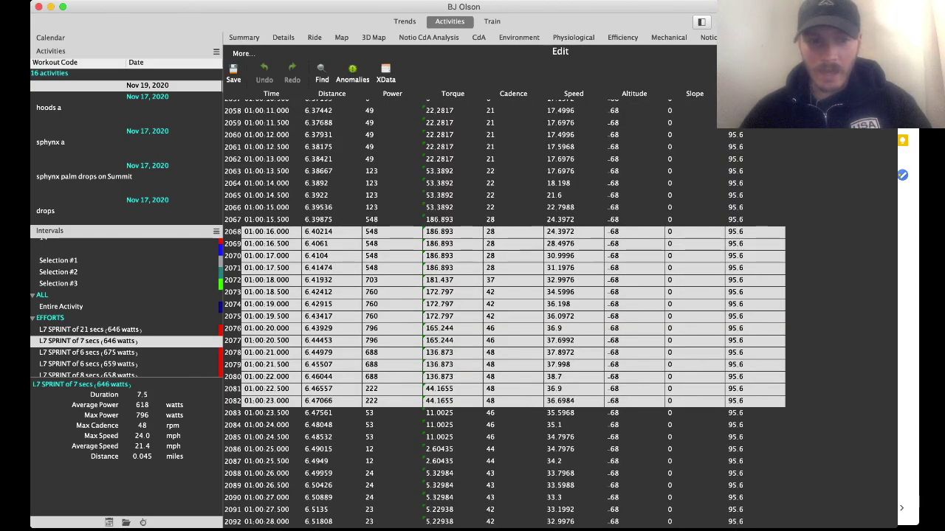
{"action": "left_click", "coordinate": [60, 307]}
{"action": "left_click", "coordinate": [59, 283]}
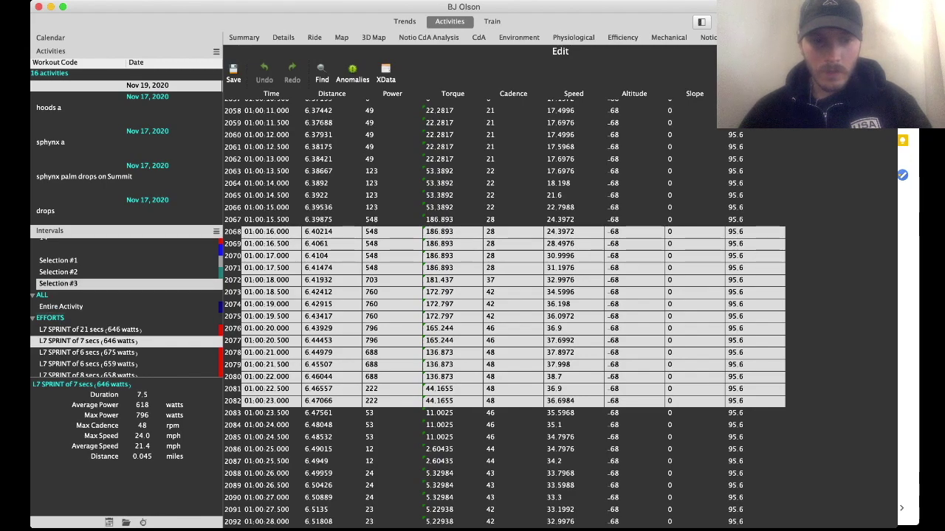
{"action": "left_click", "coordinate": [58, 284]}
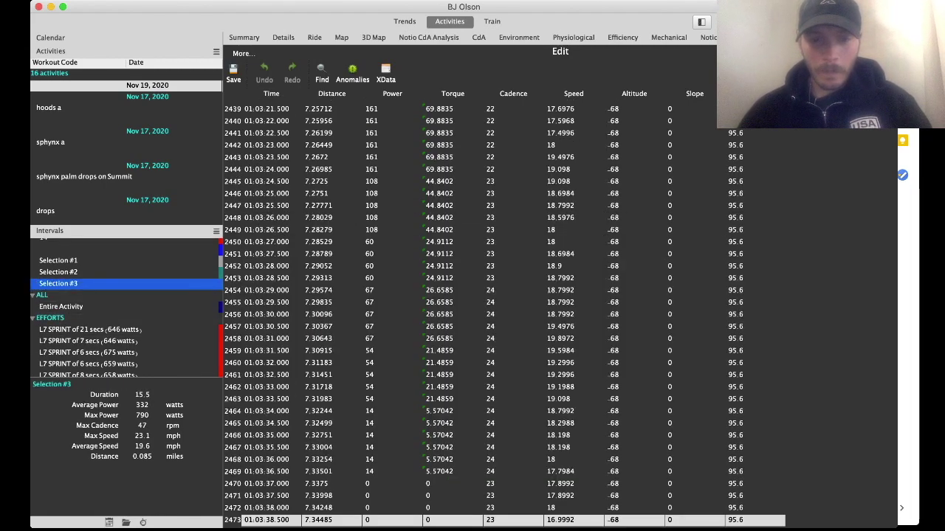
{"action": "scroll", "coordinate": [503, 318], "scroll_direction": "down", "scroll_amount": 5}
{"action": "scroll", "coordinate": [503, 318], "scroll_direction": "down", "scroll_amount": 7}
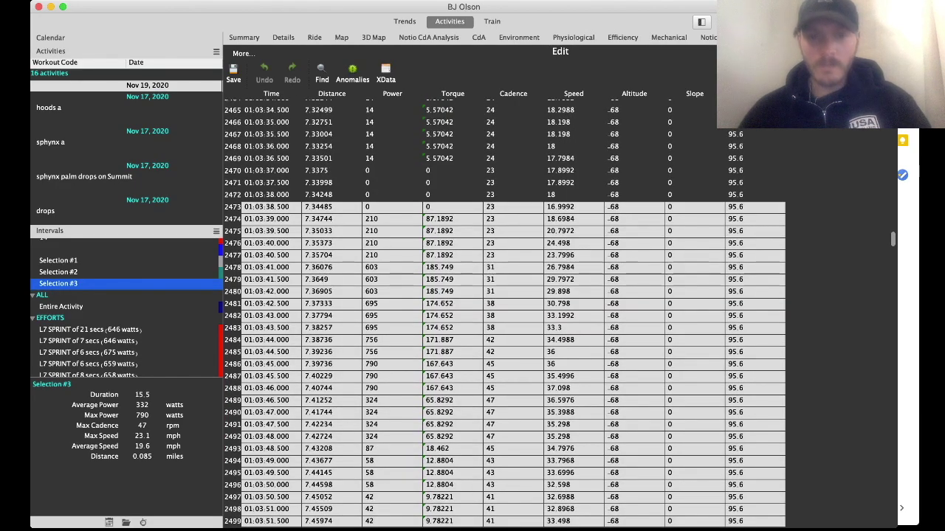
{"action": "scroll", "coordinate": [505, 313], "scroll_direction": "up", "scroll_amount": 1}
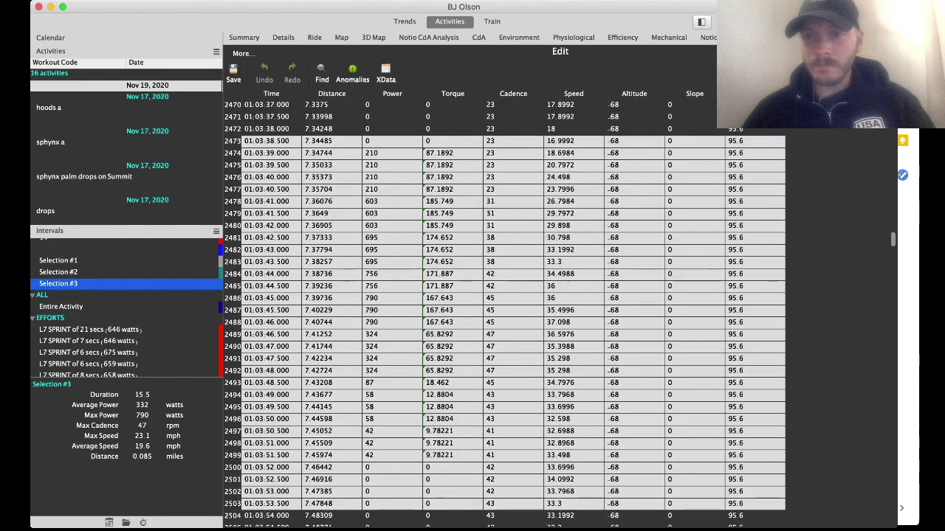
Recheck the Selection #3 torque curve in the Mechanical charts and copy the interval's highlighted rows from the data editor
{"action": "left_click", "coordinate": [668, 37]}
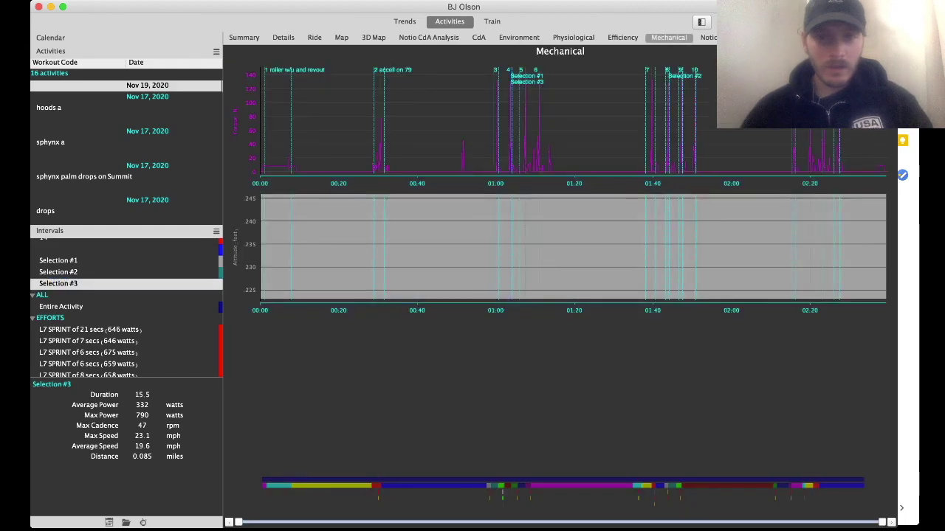
{"action": "double_click", "coordinate": [59, 283]}
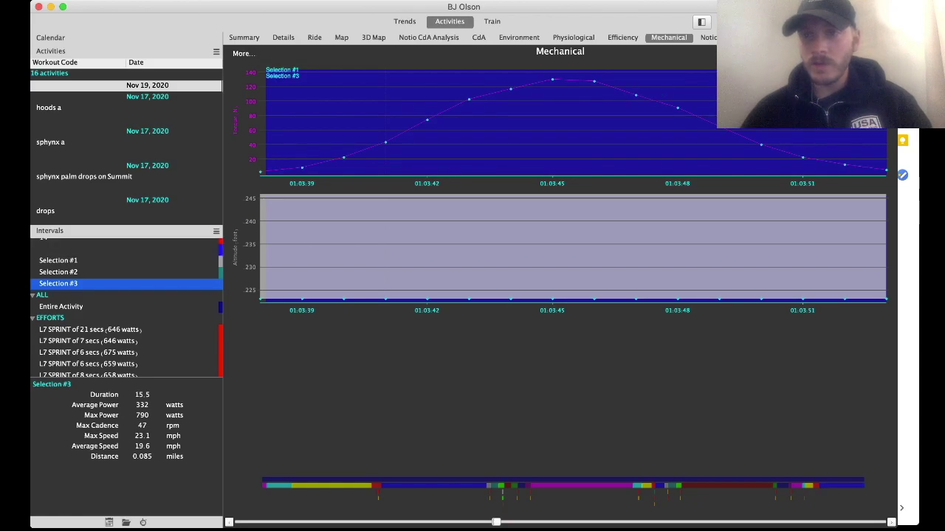
{"action": "left_click", "coordinate": [783, 37]}
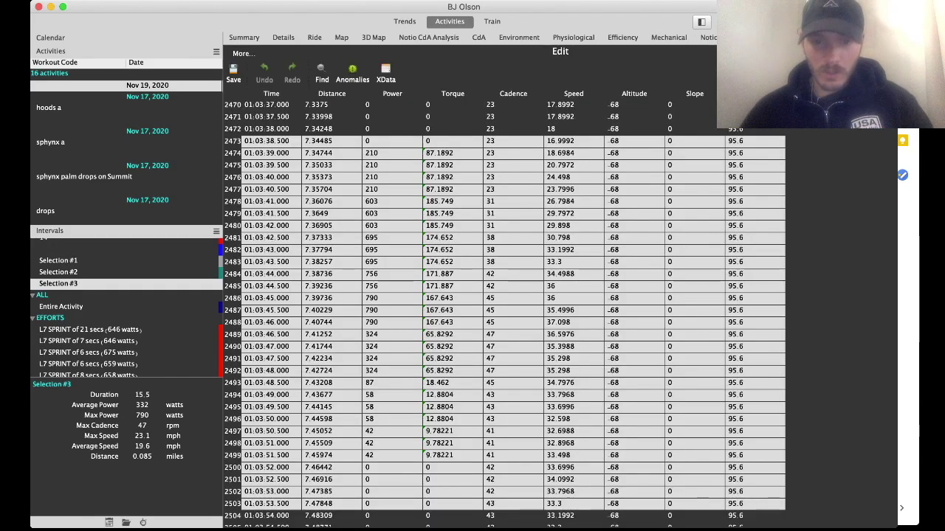
{"action": "scroll", "coordinate": [504, 315], "scroll_direction": "down", "scroll_amount": 1}
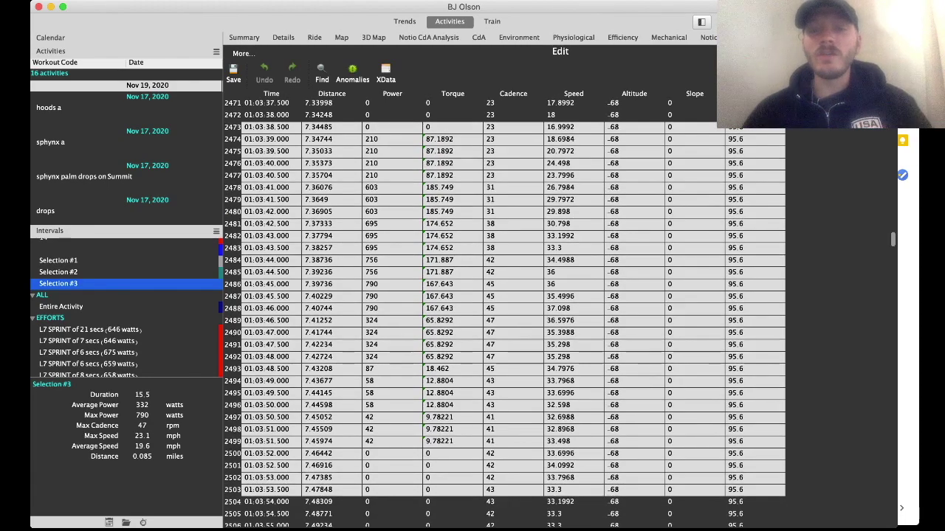
{"action": "right_click", "coordinate": [509, 307]}
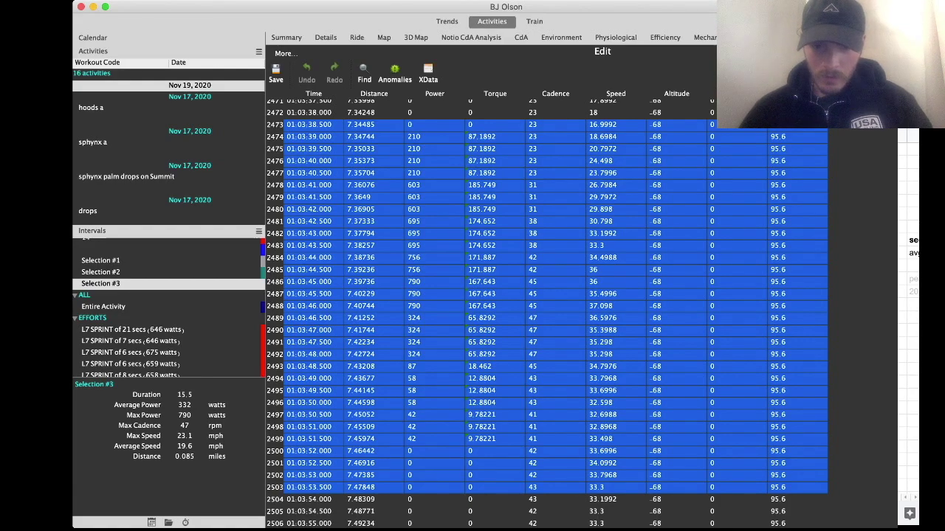
Switch to the torque analysis Google Sheet and paste the copied effort rows starting at cell M4
{"action": "key", "text": "super+Tab"}
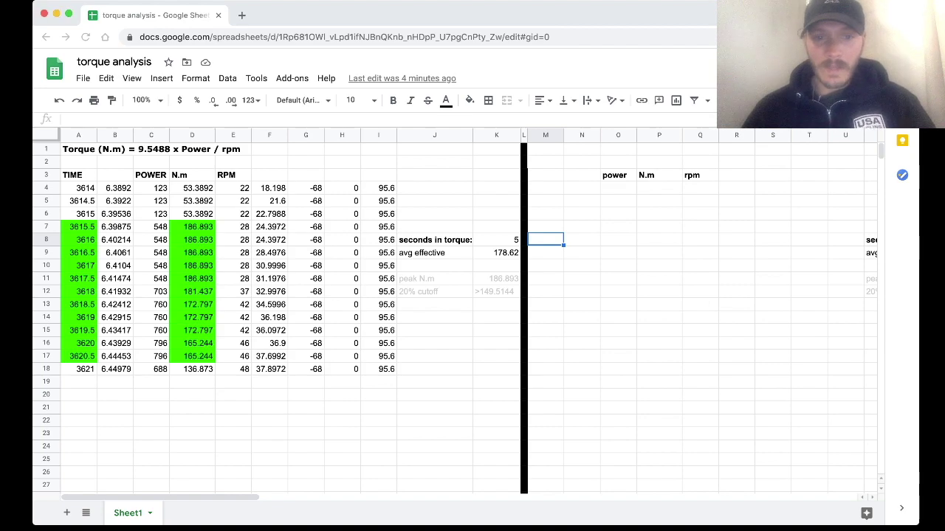
{"action": "left_click", "coordinate": [546, 188]}
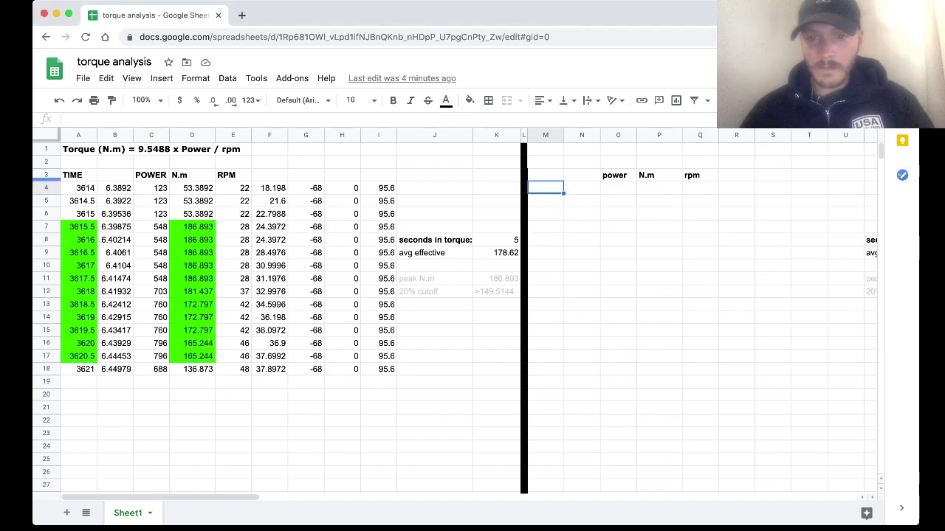
{"action": "left_click", "coordinate": [46, 187]}
{"action": "left_click", "coordinate": [659, 226]}
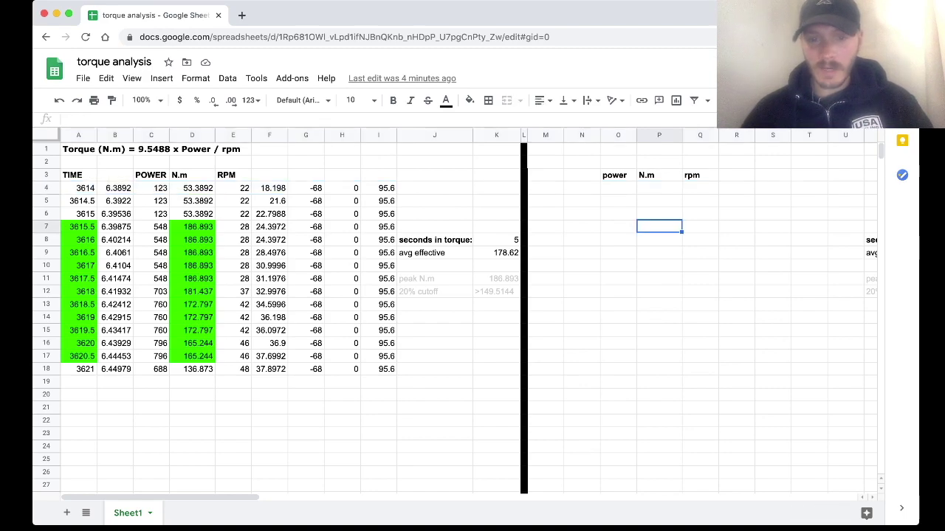
{"action": "left_click", "coordinate": [545, 188]}
{"action": "scroll", "coordinate": [546, 188], "scroll_direction": "right", "scroll_amount": 1}
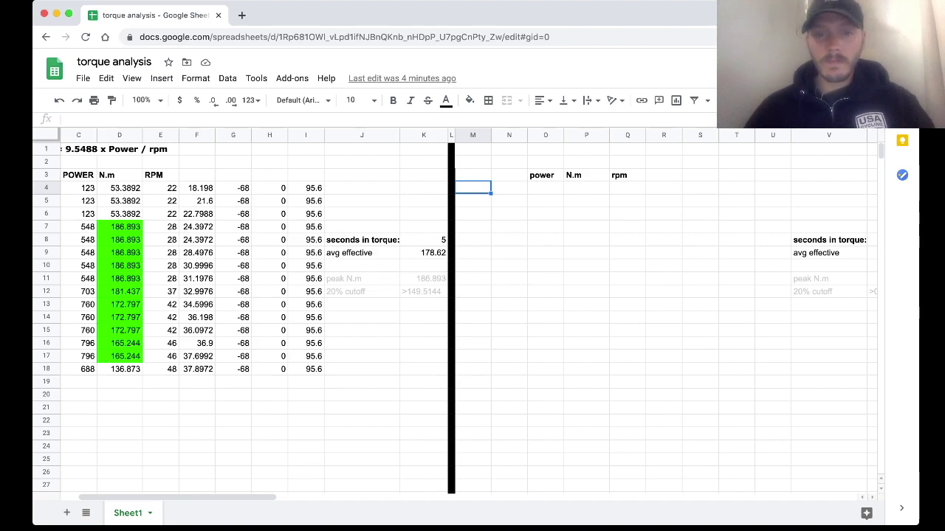
{"action": "right_click", "coordinate": [476, 188]}
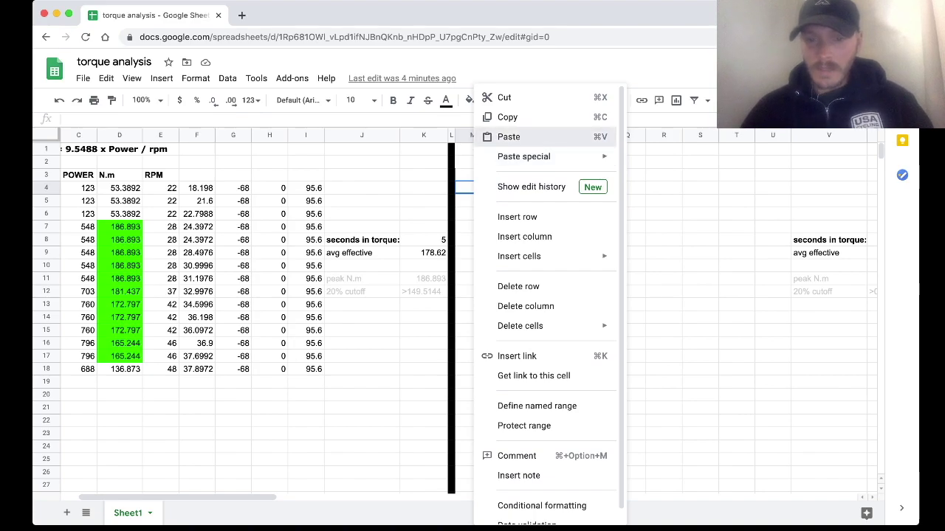
{"action": "left_click", "coordinate": [509, 136]}
Look over the pasted effort data and clear its trailing zero-torque rows in M31:U34
{"action": "scroll", "coordinate": [466, 313], "scroll_direction": "down", "scroll_amount": 5}
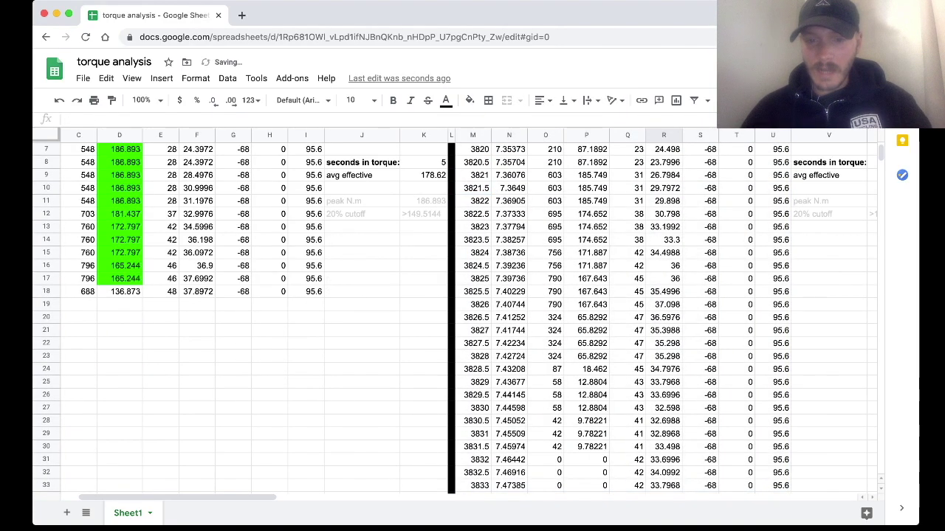
{"action": "scroll", "coordinate": [467, 314], "scroll_direction": "left", "scroll_amount": 1}
{"action": "scroll", "coordinate": [467, 314], "scroll_direction": "right", "scroll_amount": 2}
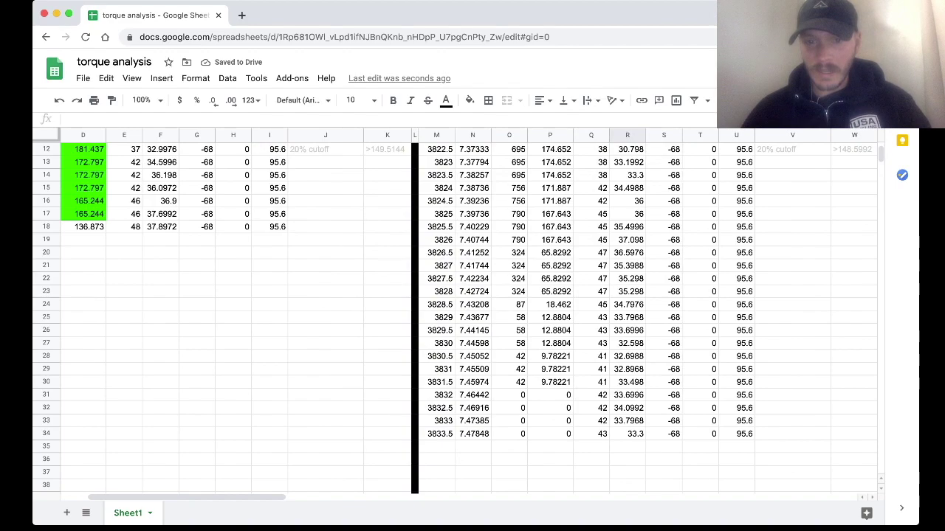
{"action": "scroll", "coordinate": [458, 310], "scroll_direction": "up", "scroll_amount": 3}
{"action": "scroll", "coordinate": [458, 310], "scroll_direction": "right", "scroll_amount": 1}
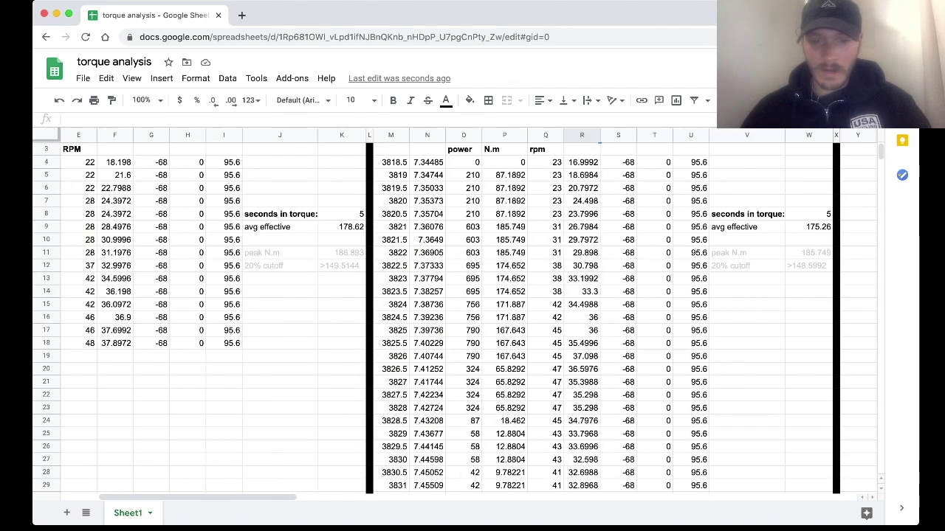
{"action": "left_click", "coordinate": [464, 162]}
{"action": "scroll", "coordinate": [464, 163], "scroll_direction": "down", "scroll_amount": 3}
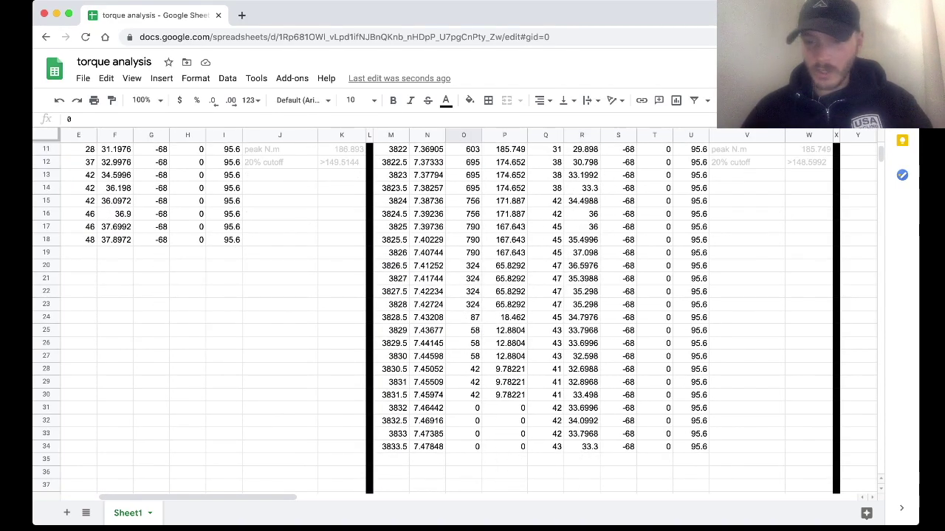
{"action": "left_click_drag", "start_coordinate": [392, 408], "coordinate": [691, 447]}
{"action": "key", "text": "Delete"}
{"action": "left_click", "coordinate": [746, 447]}
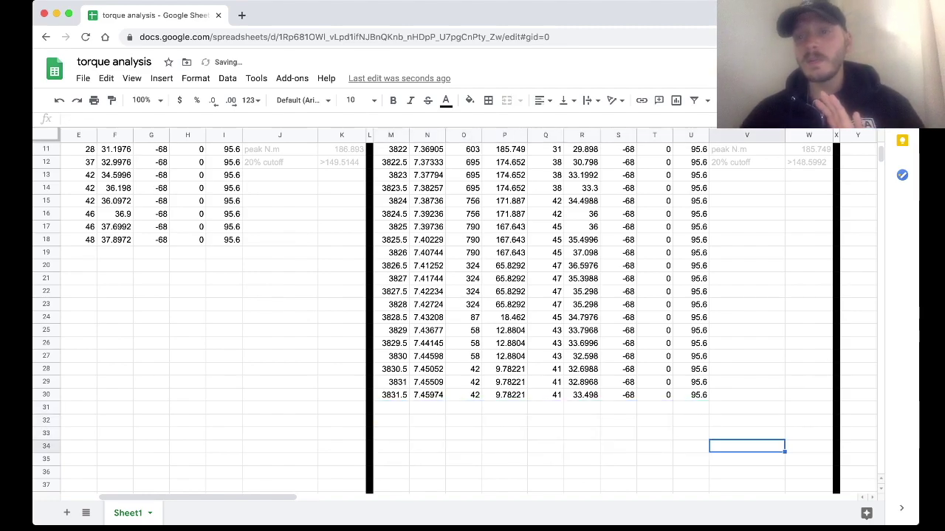
{"action": "scroll", "coordinate": [472, 310], "scroll_direction": "up", "scroll_amount": 4}
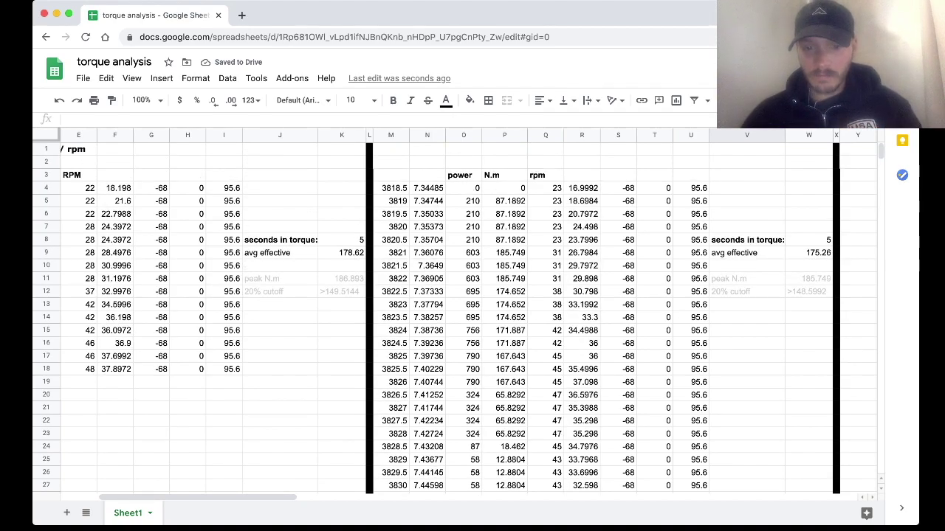
Check the second effort's peak torque formula in W11 and fill its first peak torque cell, P9, with green
{"action": "left_click", "coordinate": [809, 279]}
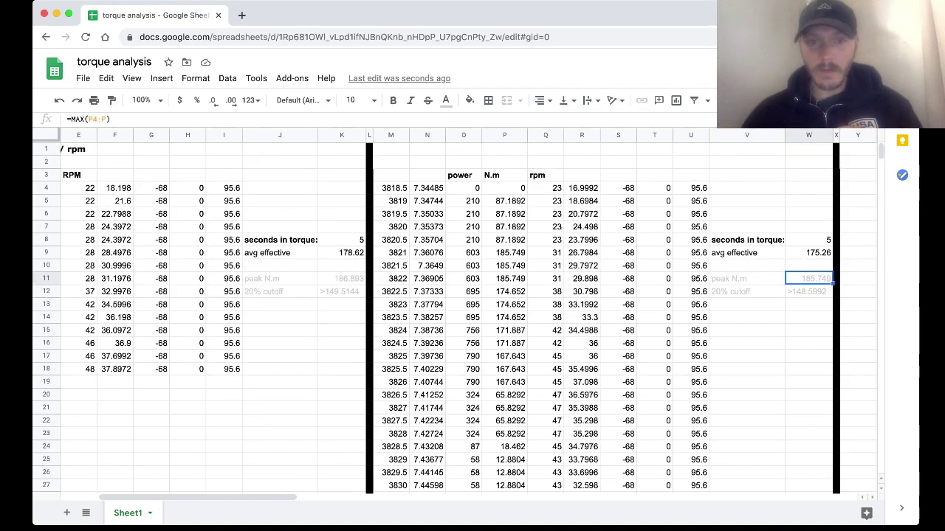
{"action": "left_click", "coordinate": [504, 252]}
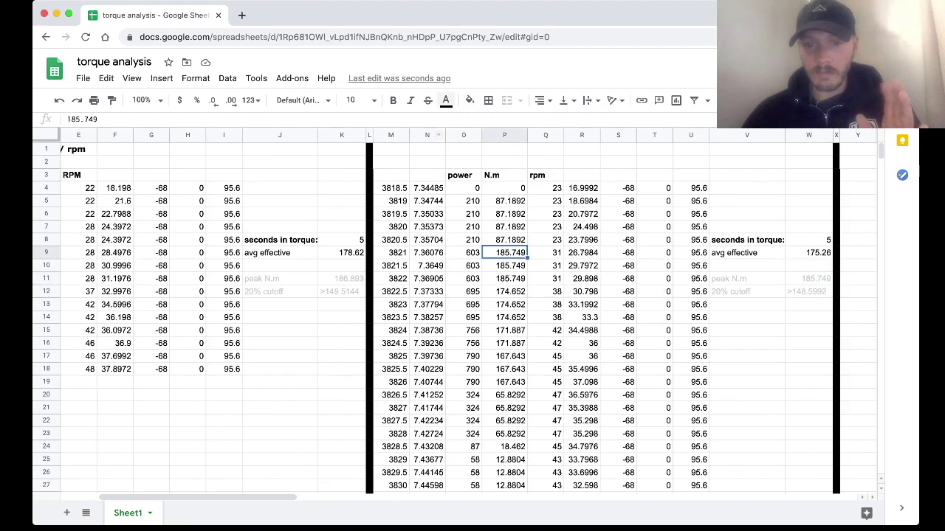
{"action": "left_click", "coordinate": [469, 100]}
{"action": "left_click", "coordinate": [528, 159]}
{"action": "left_click", "coordinate": [619, 305]}
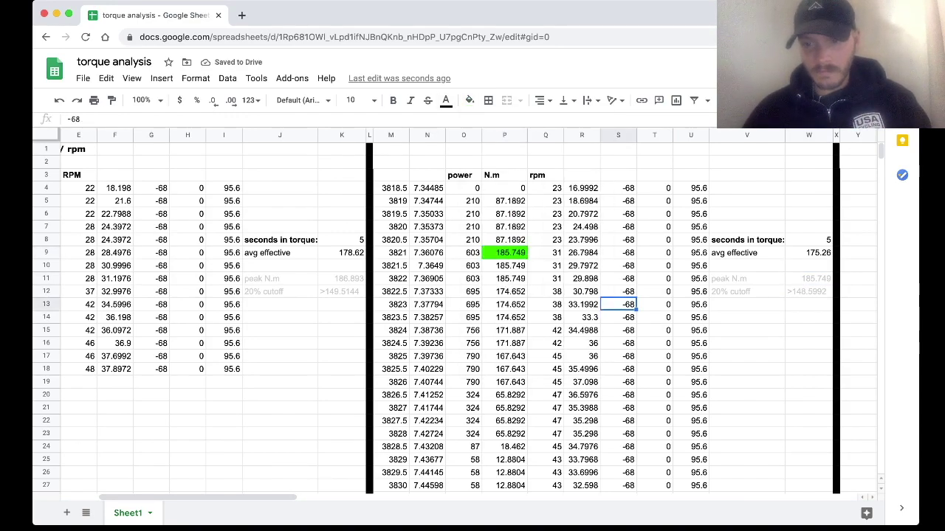
Compare the peak N.m and 20% cutoff formulas of the two efforts in columns K and W
{"action": "left_click", "coordinate": [342, 279]}
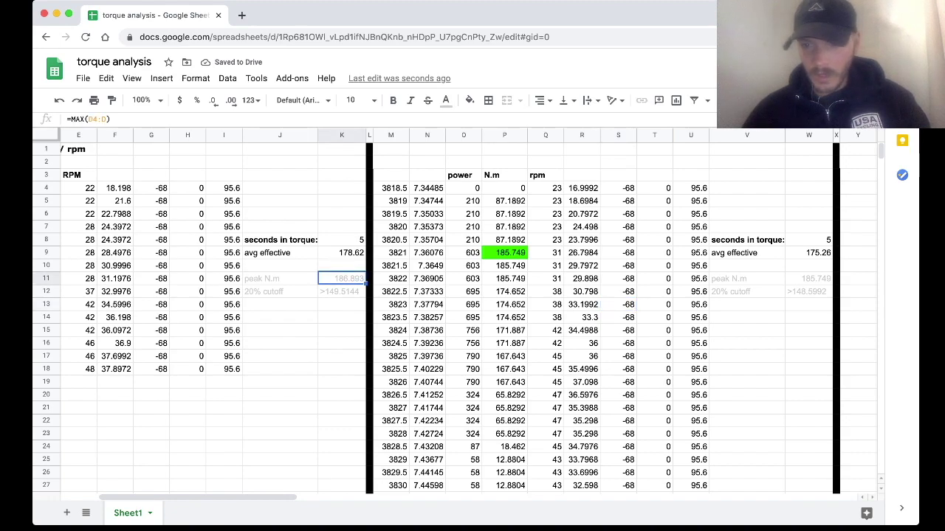
{"action": "left_click", "coordinate": [809, 279]}
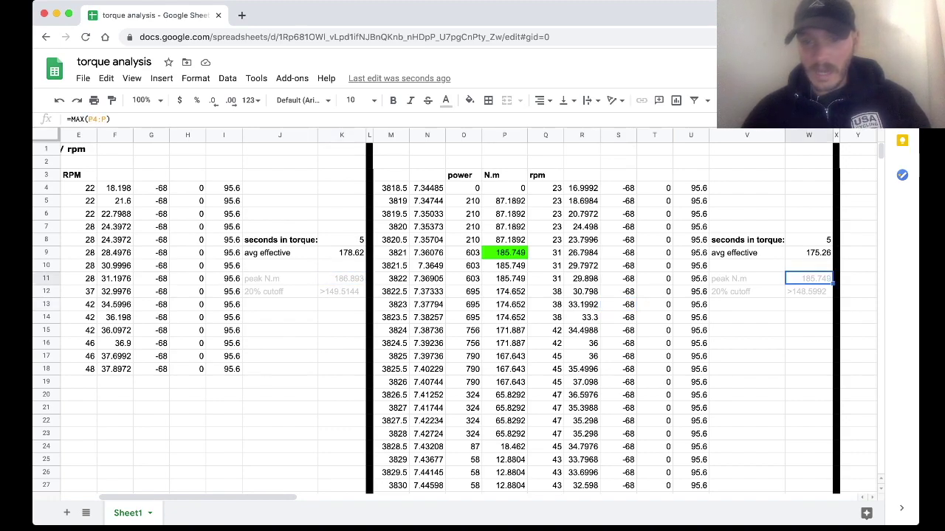
{"action": "left_click", "coordinate": [809, 292]}
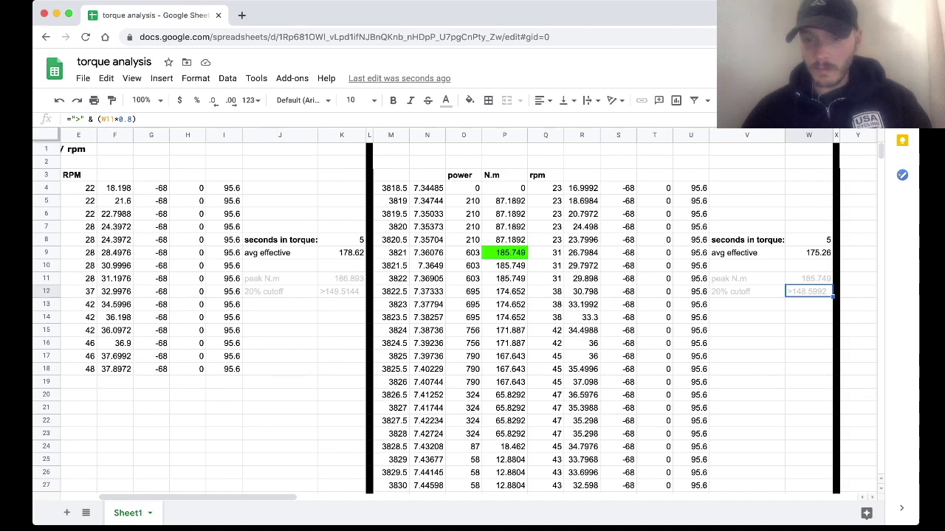
{"action": "left_click", "coordinate": [342, 291]}
{"action": "left_click", "coordinate": [809, 292]}
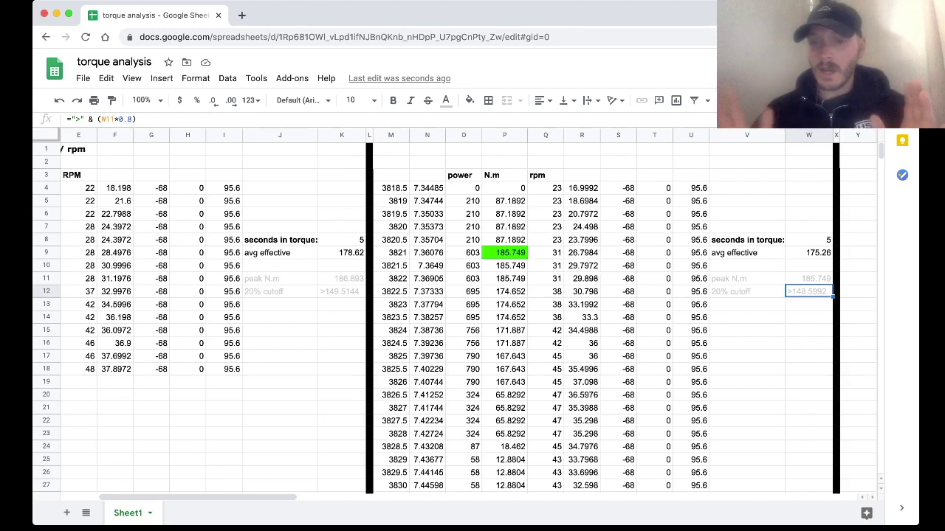
Fill cell P20, the first torque value after the peak that falls below the 20% cutoff, with red
{"action": "left_click", "coordinate": [504, 395]}
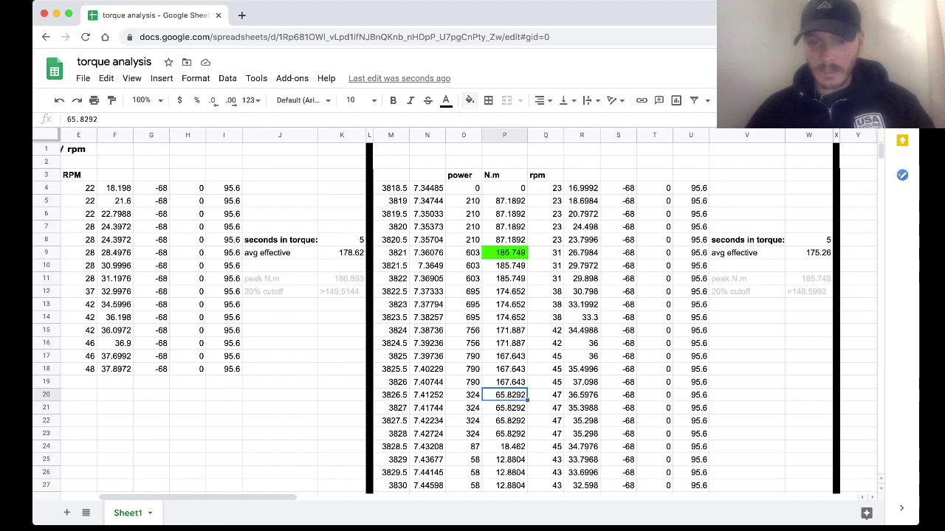
{"action": "left_click", "coordinate": [469, 100]}
{"action": "left_click", "coordinate": [488, 159]}
{"action": "left_click", "coordinate": [656, 434]}
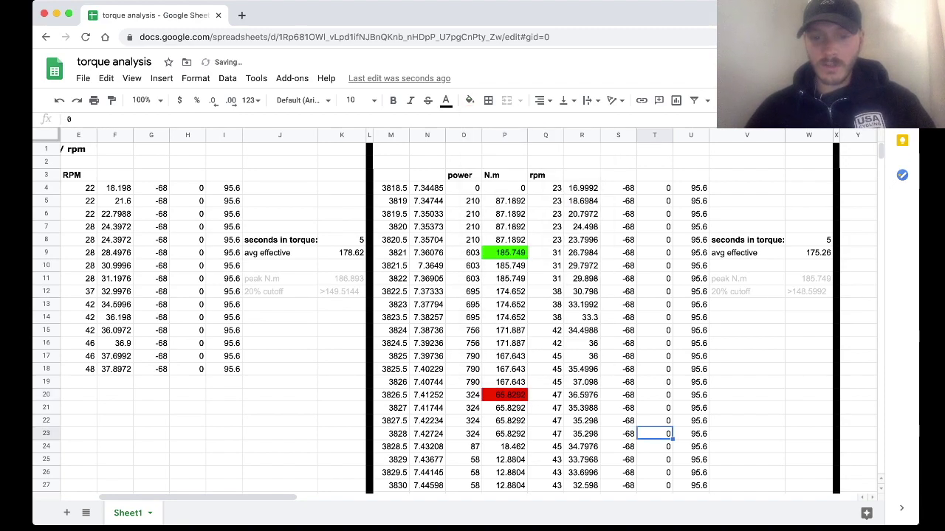
Fill the torque cells from the peak down to the last value above the cutoff, P9:P19, with green
{"action": "left_click", "coordinate": [505, 383]}
{"action": "left_click", "coordinate": [505, 395]}
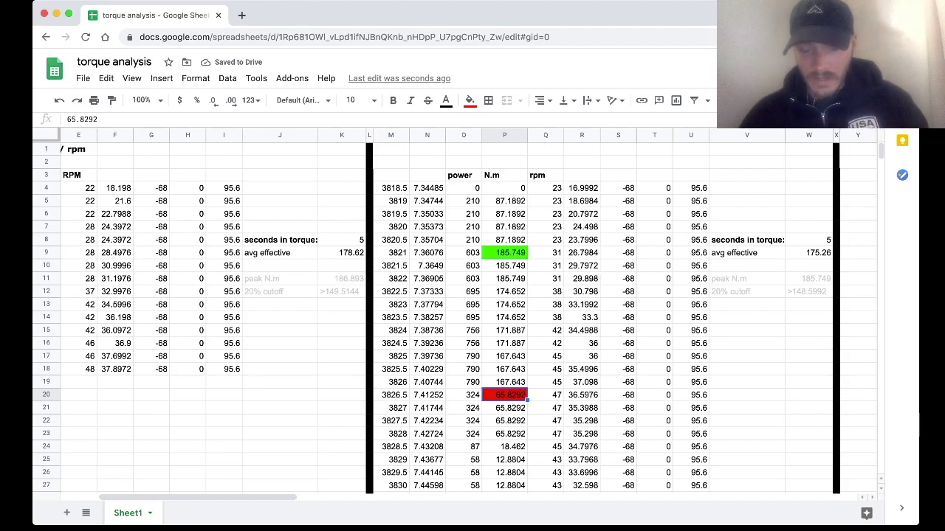
{"action": "left_click", "coordinate": [505, 382]}
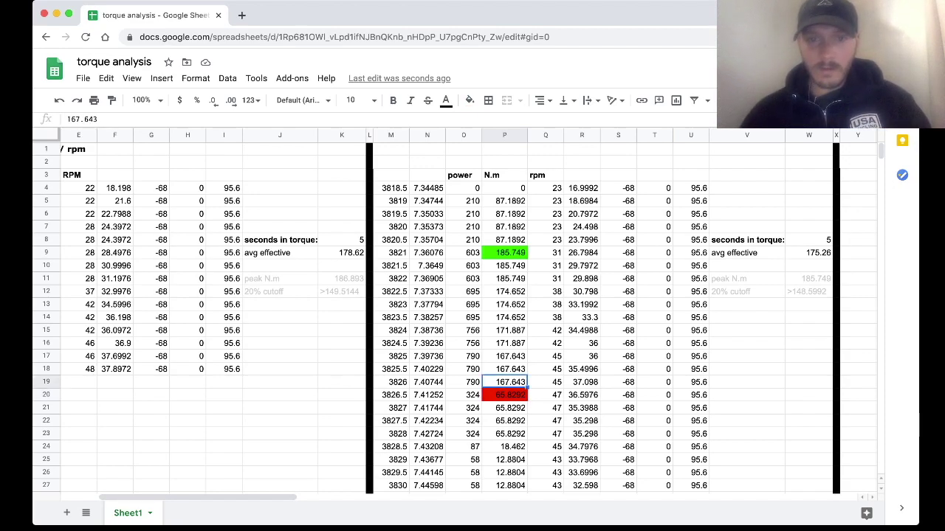
{"action": "left_click", "coordinate": [505, 252], "text": "shift"}
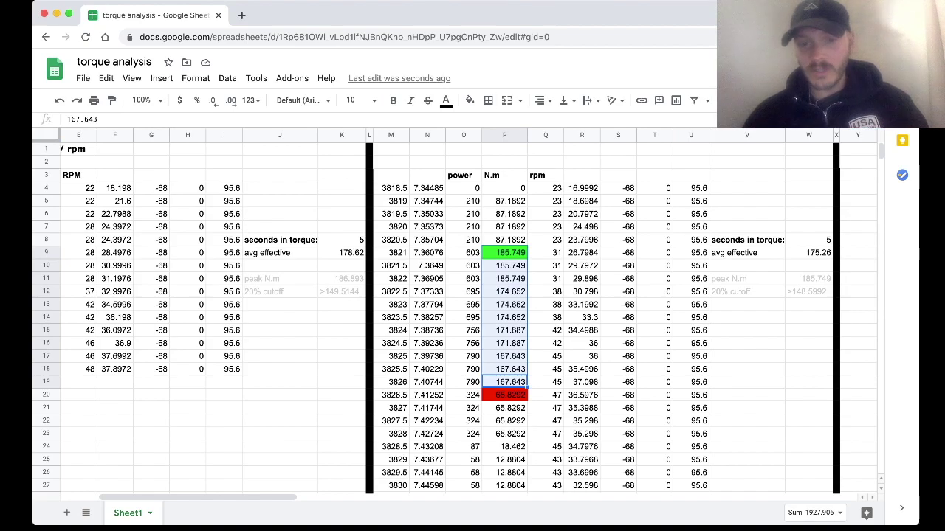
{"action": "left_click", "coordinate": [469, 99]}
{"action": "left_click", "coordinate": [528, 158]}
{"action": "left_click", "coordinate": [654, 304]}
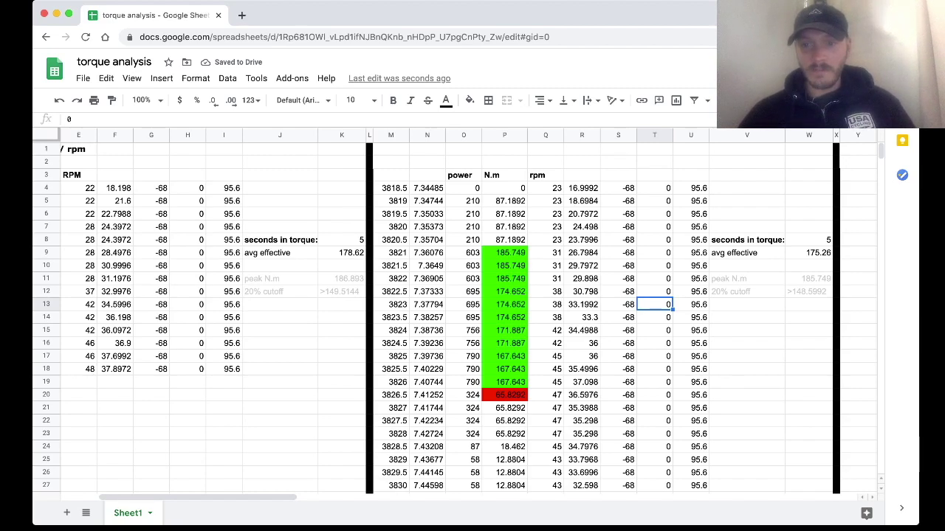
Examine the second effort's average effective torque and seconds in torque formulas, and look over the empty effort blocks beyond column X
{"action": "left_click", "coordinate": [809, 253]}
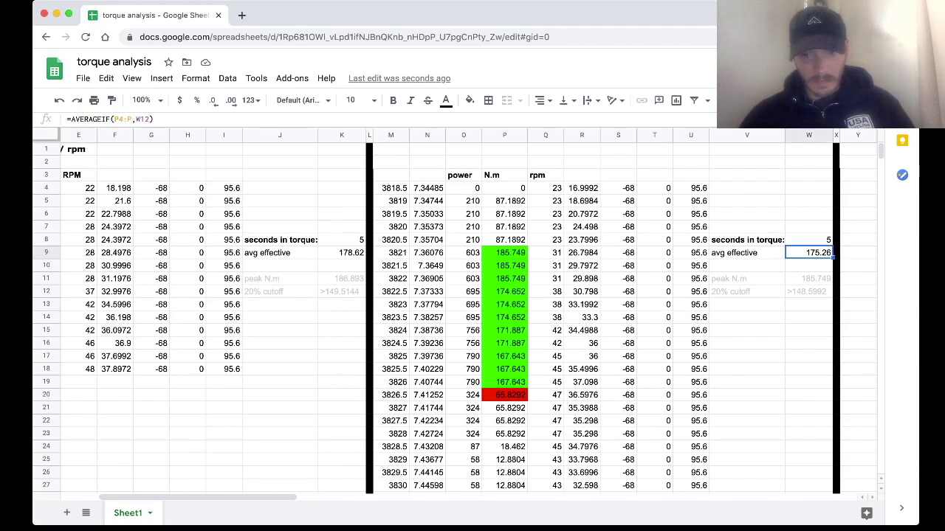
{"action": "left_click", "coordinate": [809, 240]}
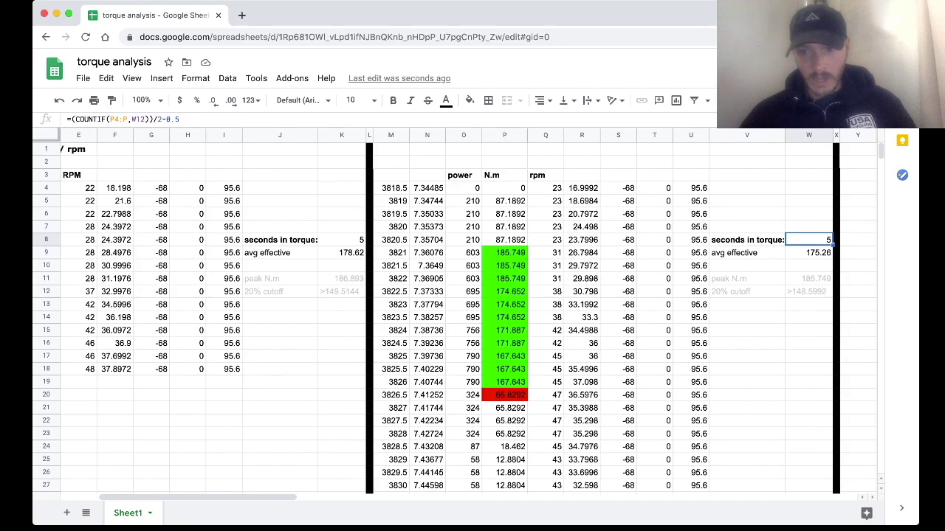
{"action": "left_click", "coordinate": [809, 253]}
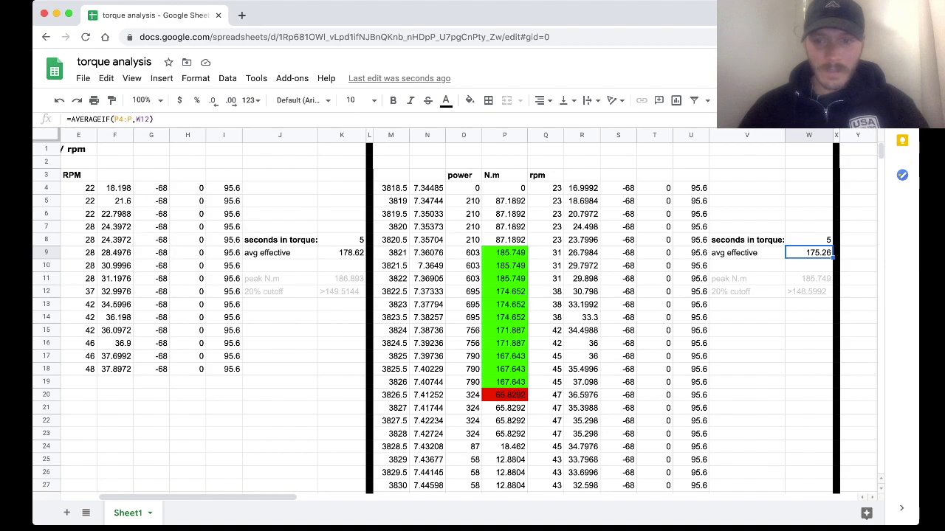
{"action": "scroll", "coordinate": [468, 313], "scroll_direction": "right", "scroll_amount": 10}
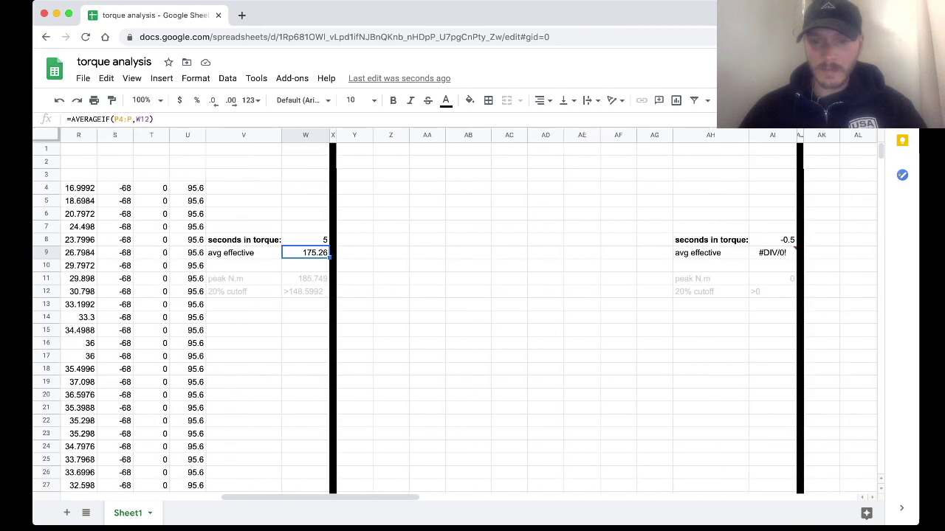
{"action": "scroll", "coordinate": [468, 314], "scroll_direction": "right", "scroll_amount": 15}
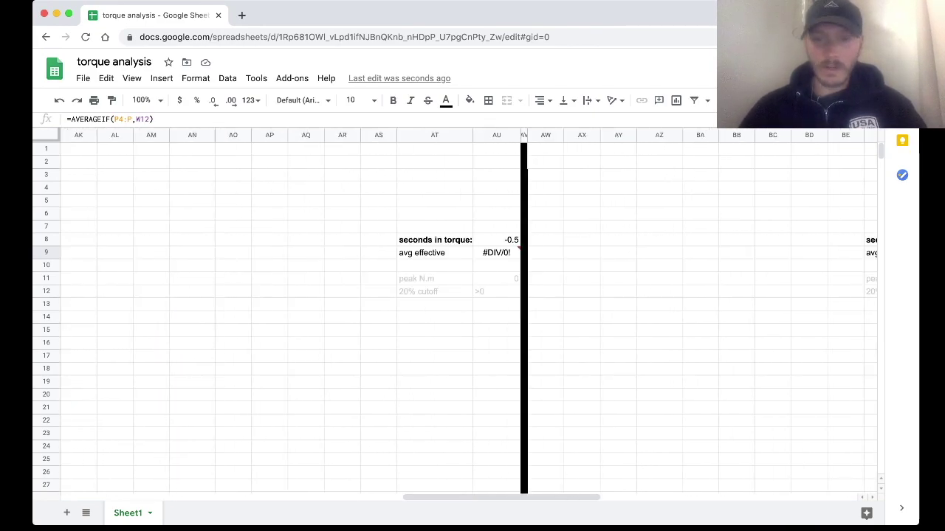
{"action": "scroll", "coordinate": [468, 313], "scroll_direction": "left", "scroll_amount": 20}
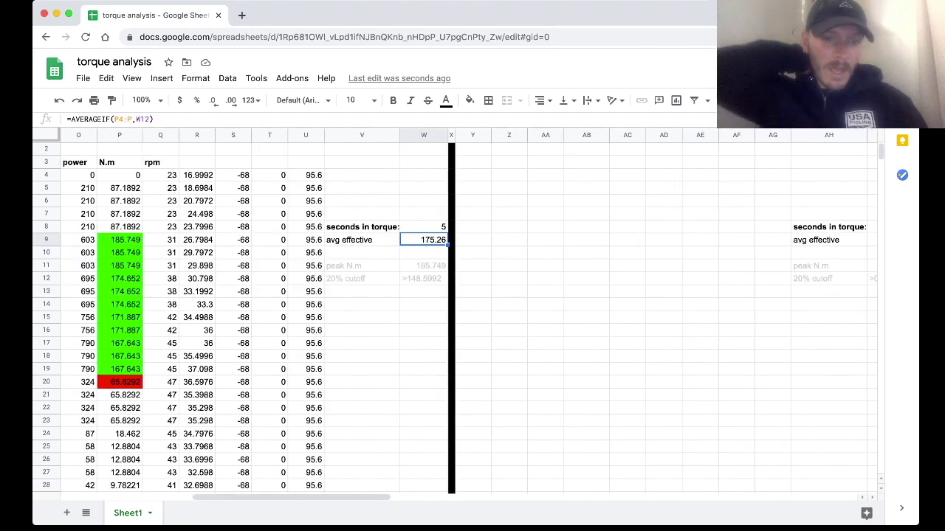
{"action": "scroll", "coordinate": [468, 313], "scroll_direction": "up", "scroll_amount": 1}
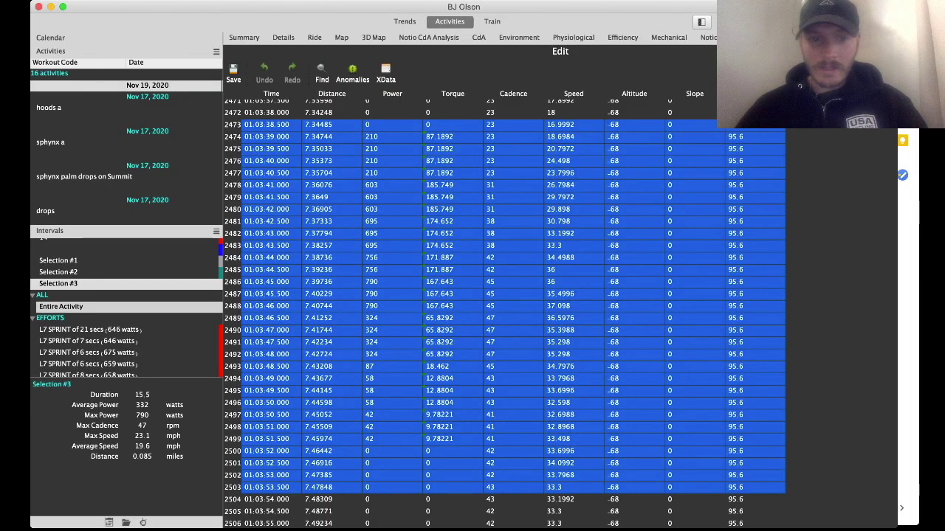
Switch to GoldenCheetah, show the entire activity in the Mechanical charts and look through the interval list for another effort
{"action": "left_click", "coordinate": [62, 307]}
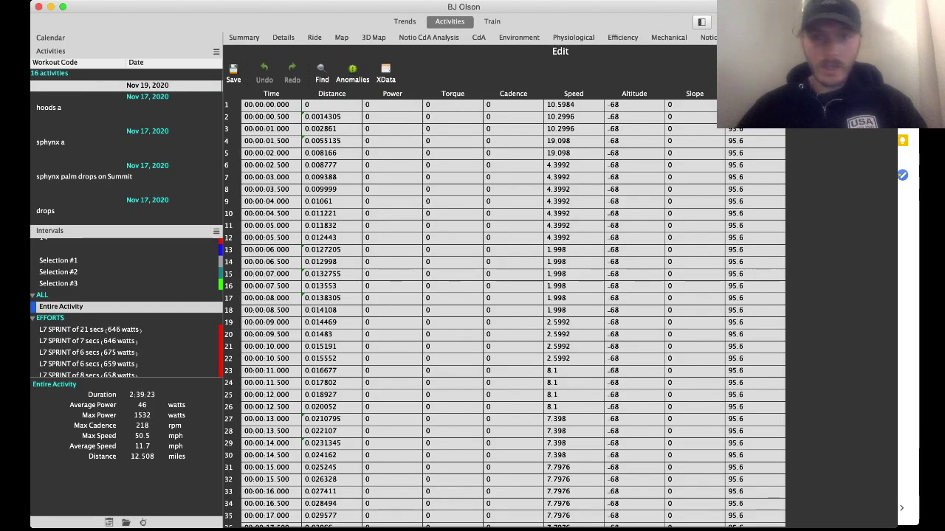
{"action": "left_click", "coordinate": [669, 37]}
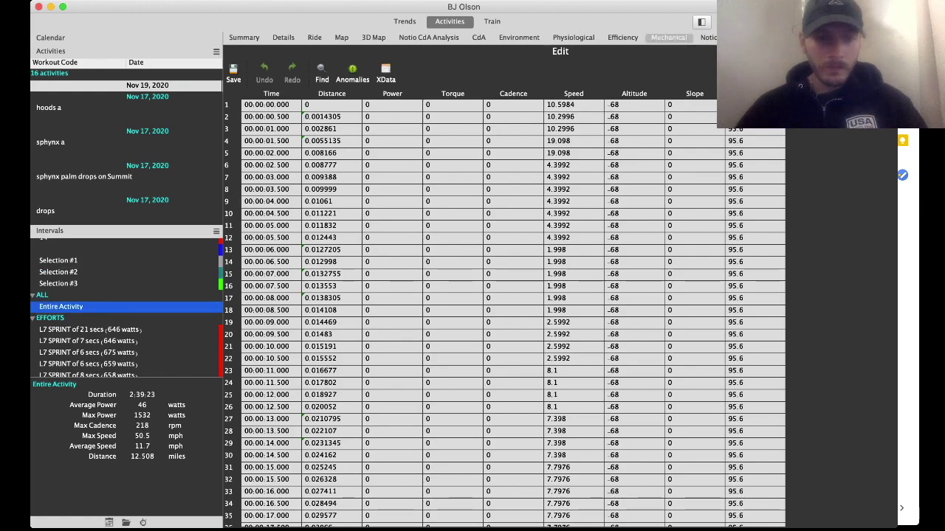
{"action": "left_click", "coordinate": [87, 341]}
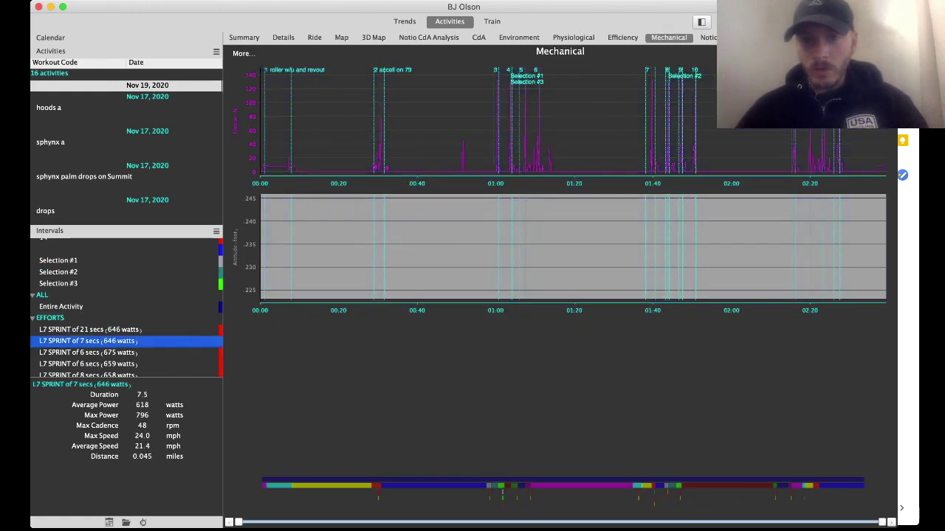
{"action": "scroll", "coordinate": [125, 310], "scroll_direction": "up", "scroll_amount": 5}
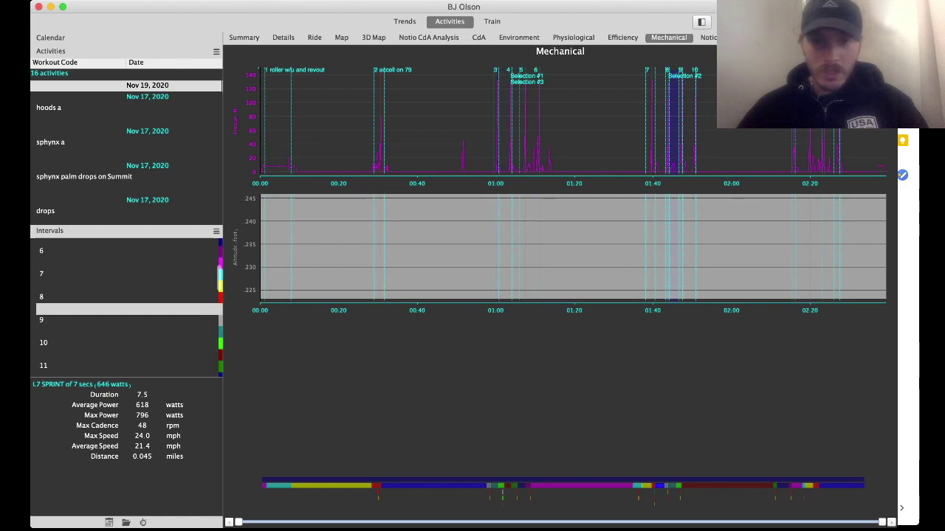
{"action": "left_click", "coordinate": [41, 274]}
{"action": "scroll", "coordinate": [125, 275], "scroll_direction": "up", "scroll_amount": 5}
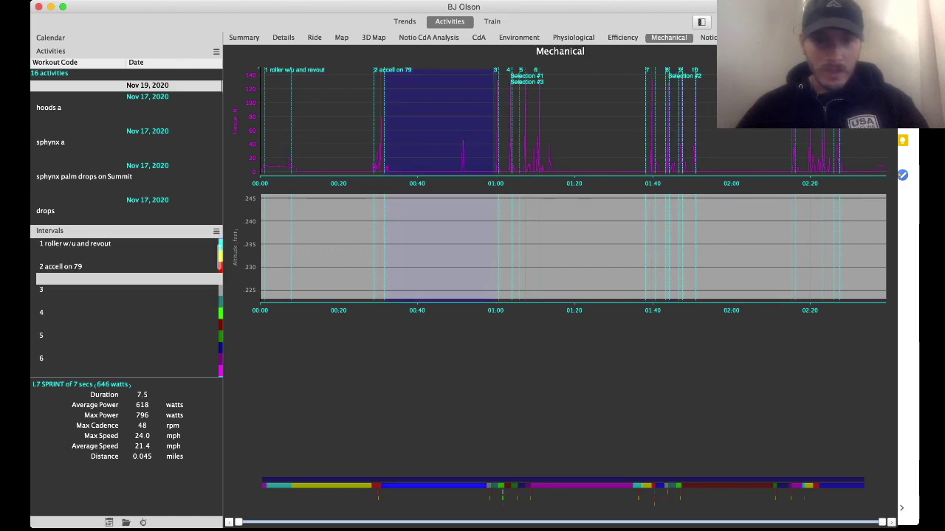
Zoom the Mechanical charts in on interval 5 and keep that interval selected
{"action": "key", "text": "Down"}
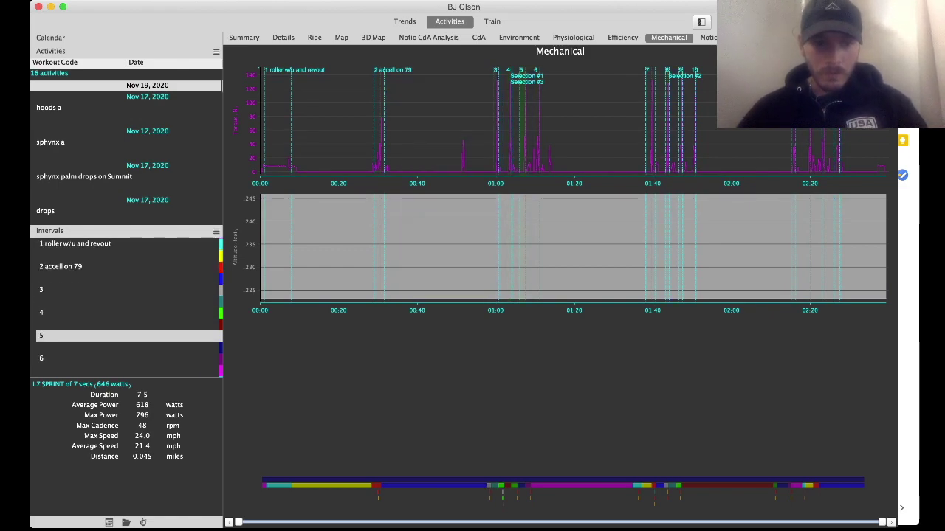
{"action": "double_click", "coordinate": [111, 336]}
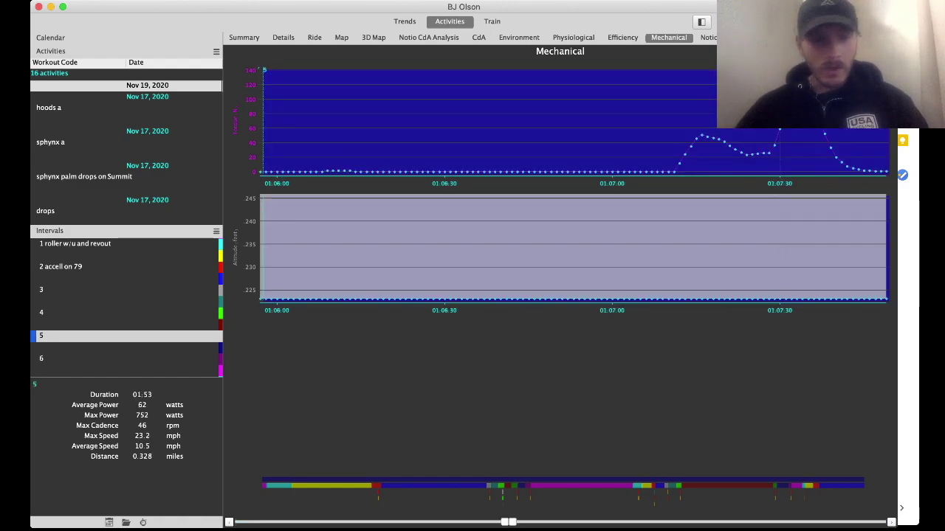
{"action": "left_click", "coordinate": [111, 371]}
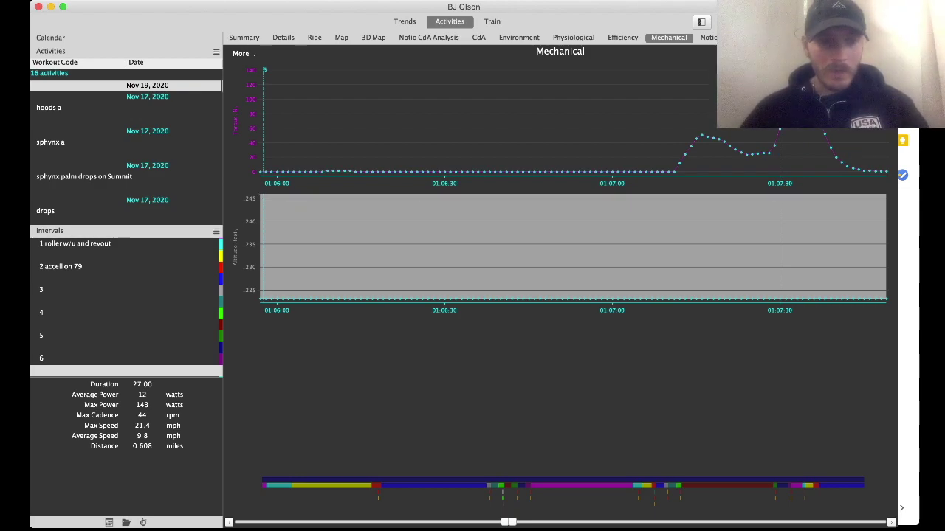
{"action": "left_click", "coordinate": [111, 359]}
{"action": "left_click", "coordinate": [110, 336]}
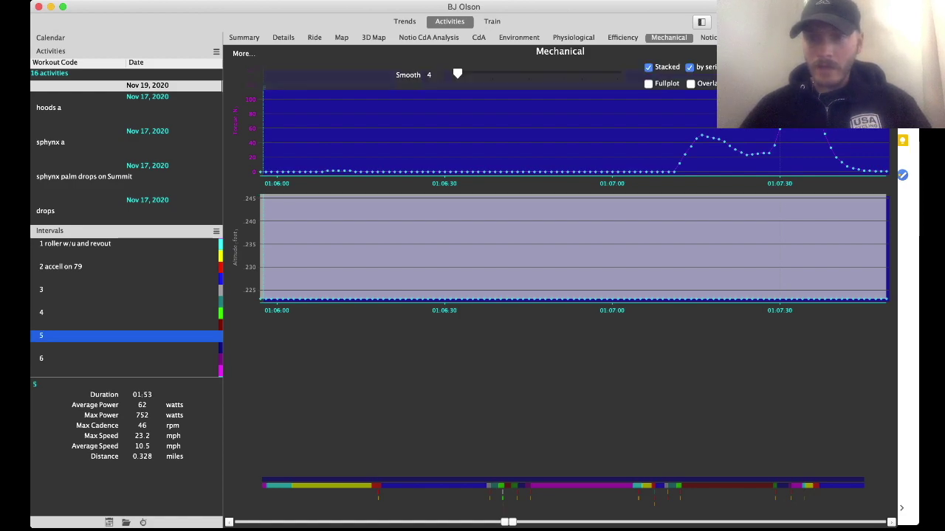
Open the activity's data editor and examine the highlighted time, power and torque rows belonging to interval 5
{"action": "left_click", "coordinate": [771, 37]}
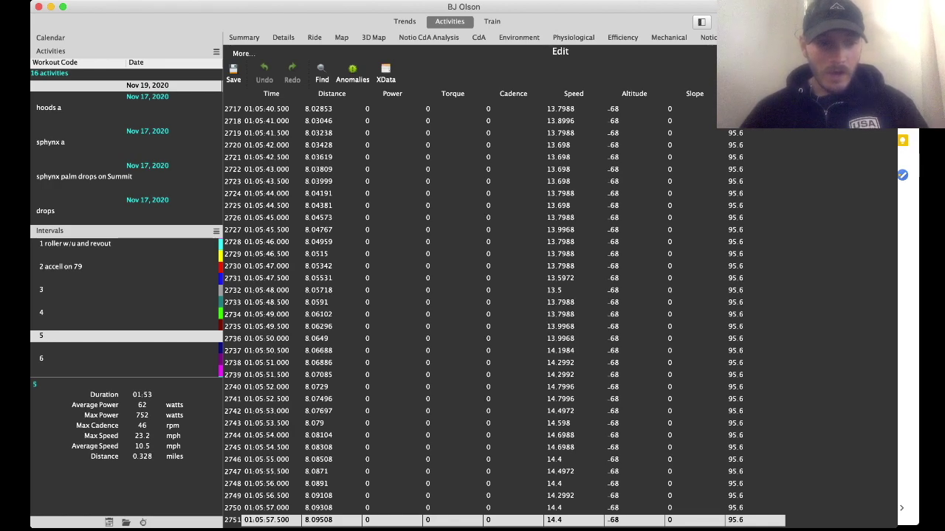
{"action": "left_click", "coordinate": [111, 336]}
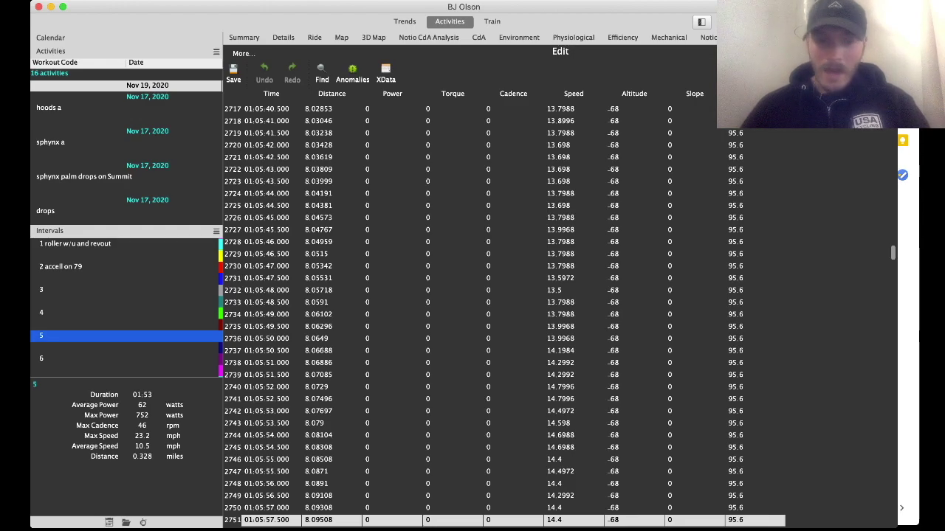
{"action": "scroll", "coordinate": [505, 314], "scroll_direction": "down", "scroll_amount": 7}
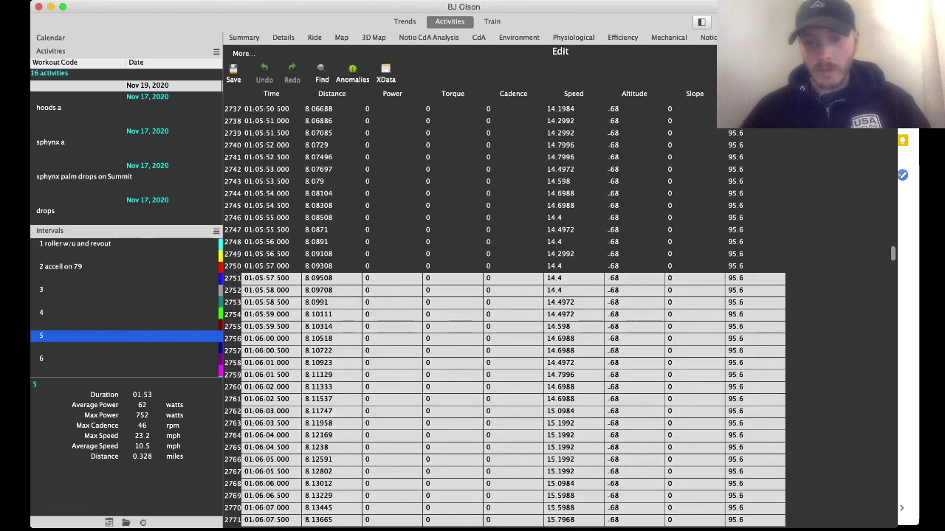
{"action": "scroll", "coordinate": [505, 314], "scroll_direction": "down", "scroll_amount": 8}
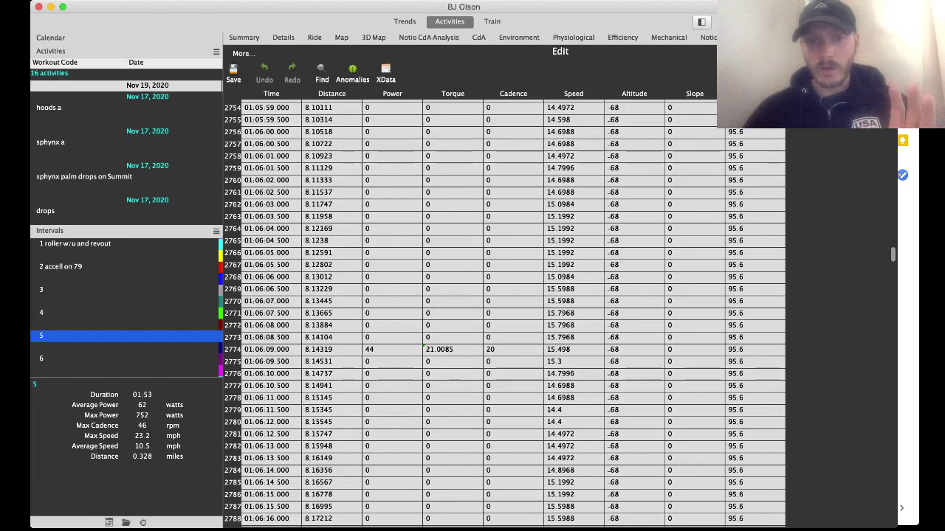
{"action": "scroll", "coordinate": [505, 314], "scroll_direction": "down", "scroll_amount": 2}
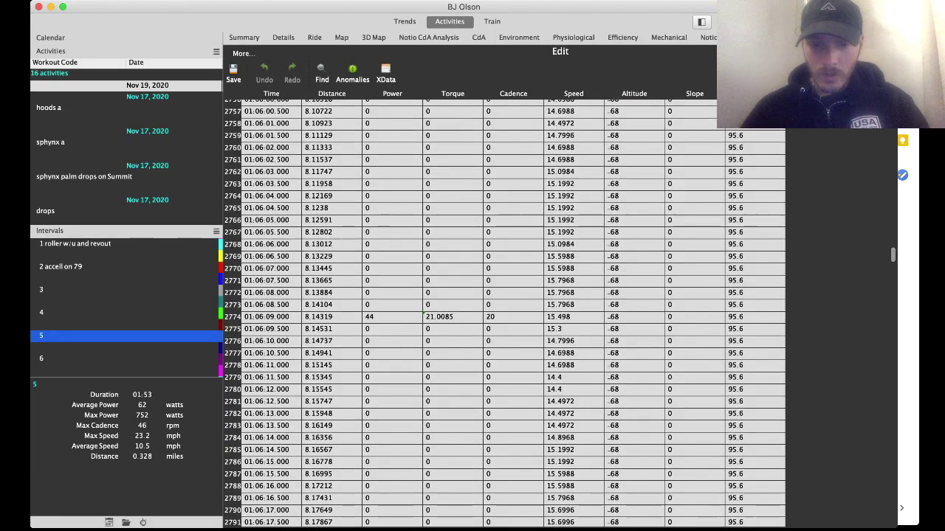
{"action": "right_click", "coordinate": [505, 317]}
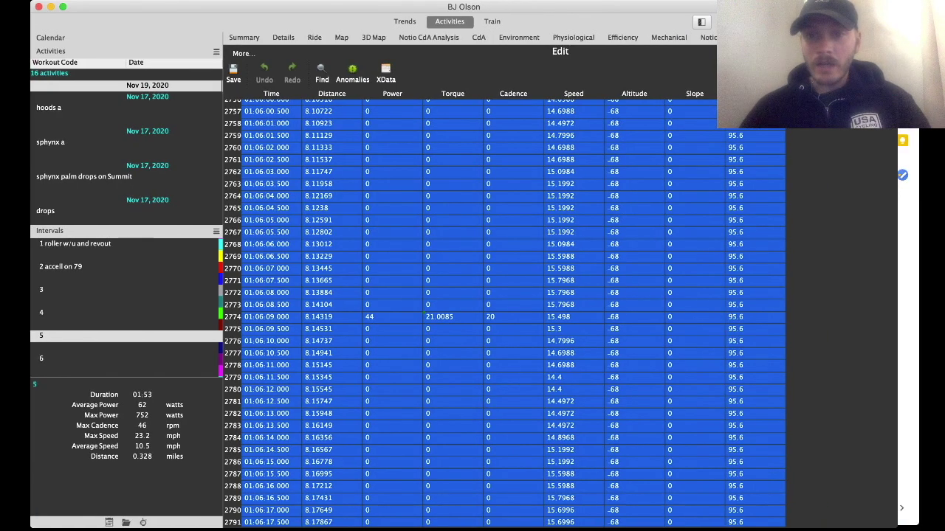
Switch back to the torque analysis sheet and paste interval 5's copied data into the third effort block starting at cell Y4
{"action": "left_click", "coordinate": [669, 38]}
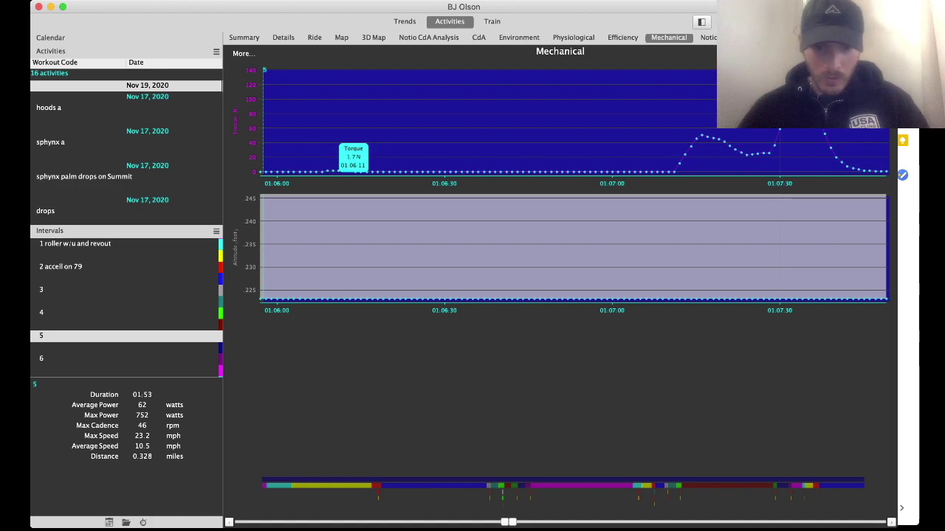
{"action": "key", "text": "super+m"}
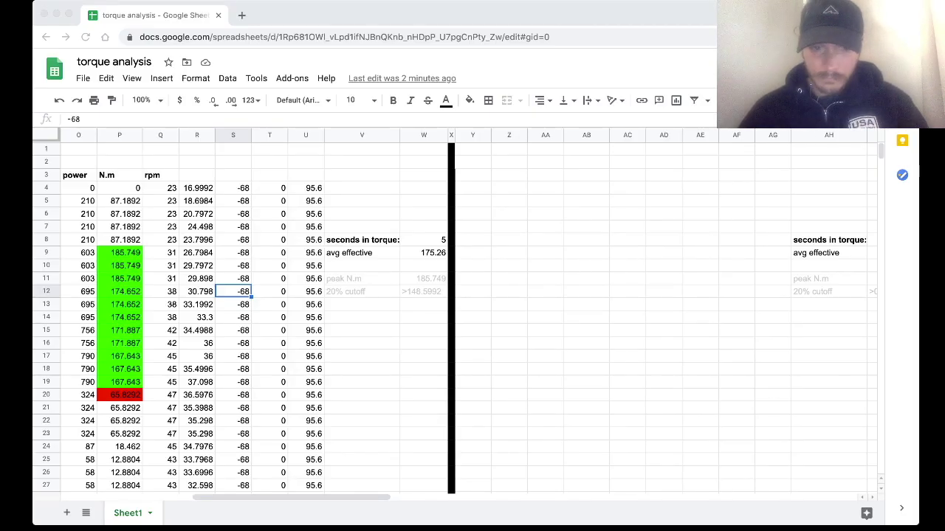
{"action": "key", "text": "super+Tab"}
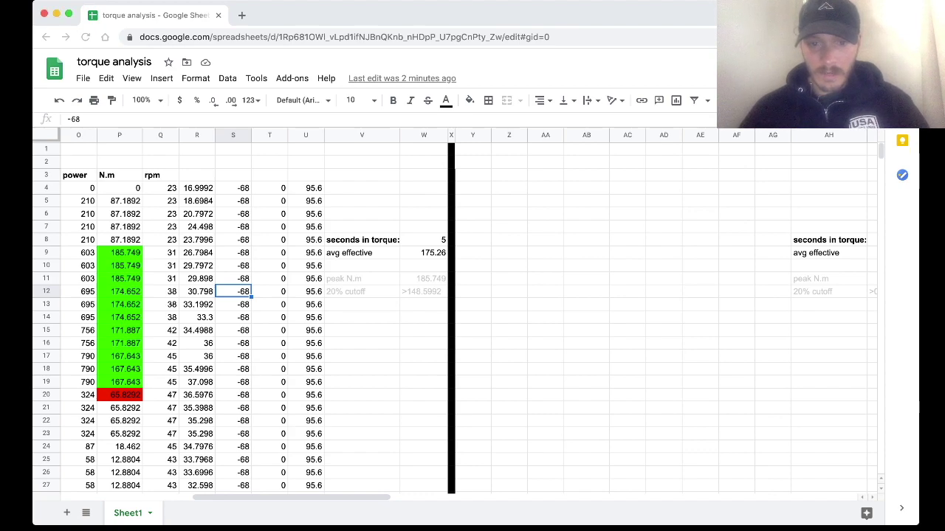
{"action": "left_click", "coordinate": [466, 189]}
{"action": "right_click", "coordinate": [467, 188]}
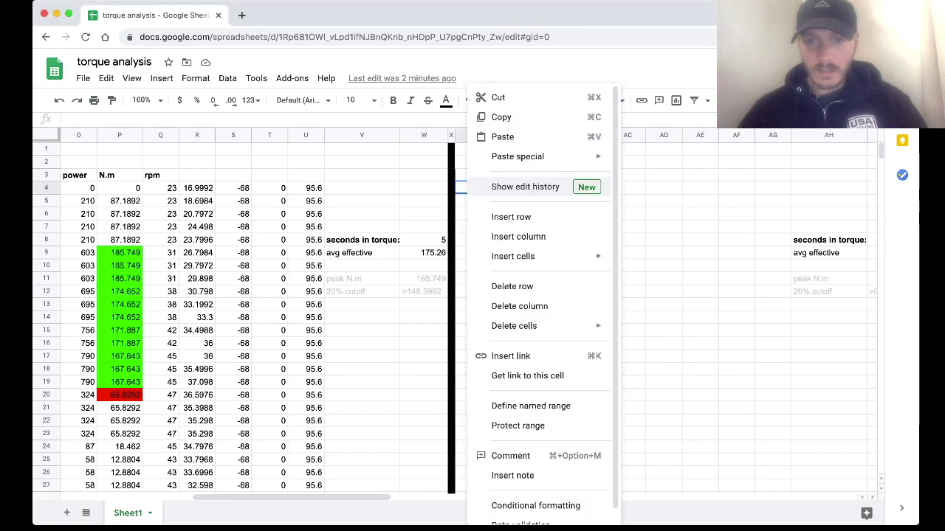
{"action": "left_click", "coordinate": [503, 137]}
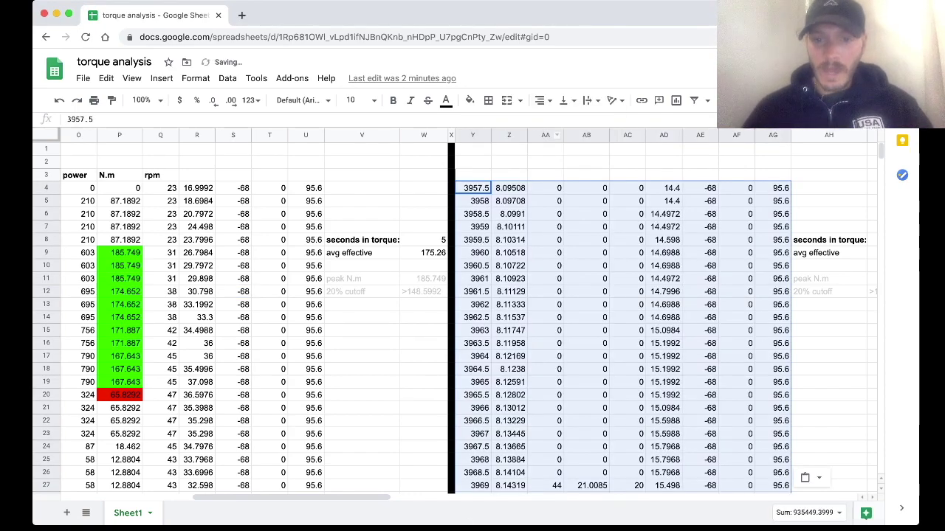
{"action": "left_click", "coordinate": [546, 162]}
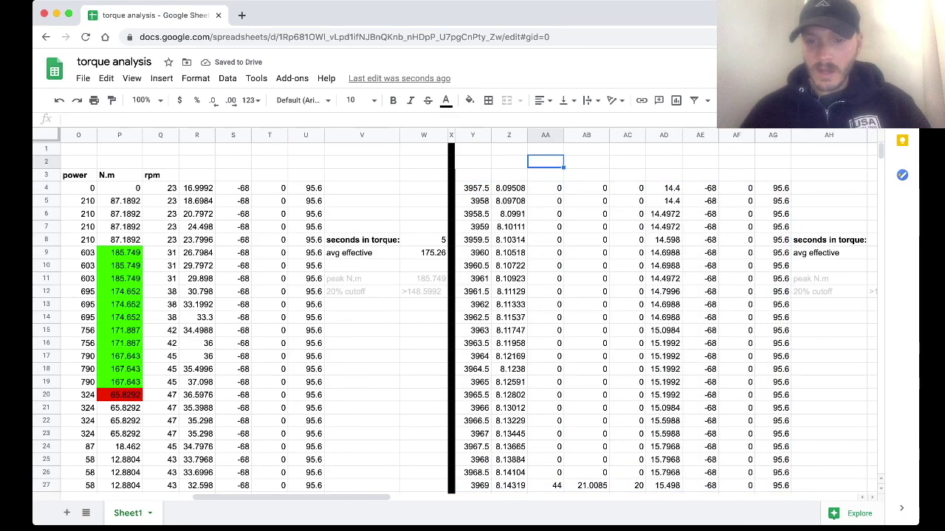
Look down the pasted power and torque columns past the zero rows to find where the third effort begins
{"action": "left_click", "coordinate": [545, 188]}
{"action": "left_click_drag", "start_coordinate": [545, 188], "coordinate": [545, 408]}
{"action": "scroll", "coordinate": [546, 408], "scroll_direction": "down", "scroll_amount": 1}
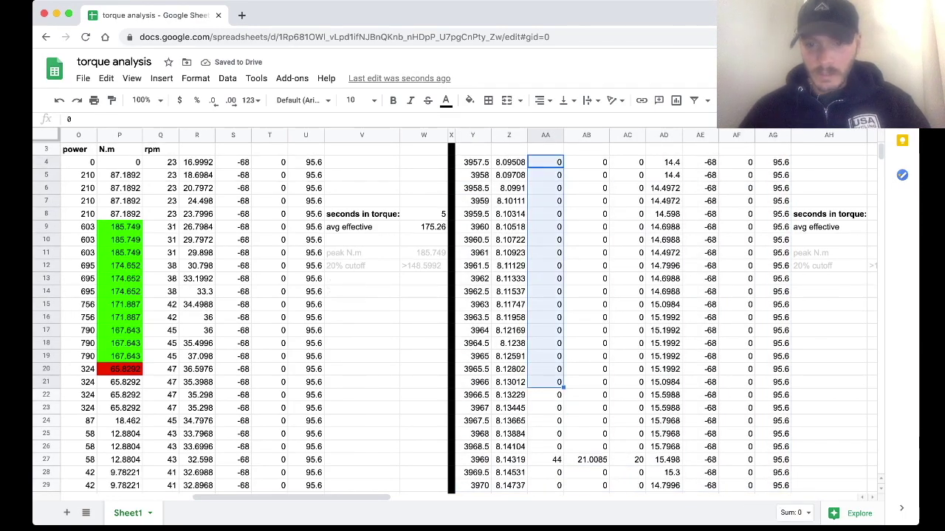
{"action": "scroll", "coordinate": [472, 310], "scroll_direction": "down", "scroll_amount": 5}
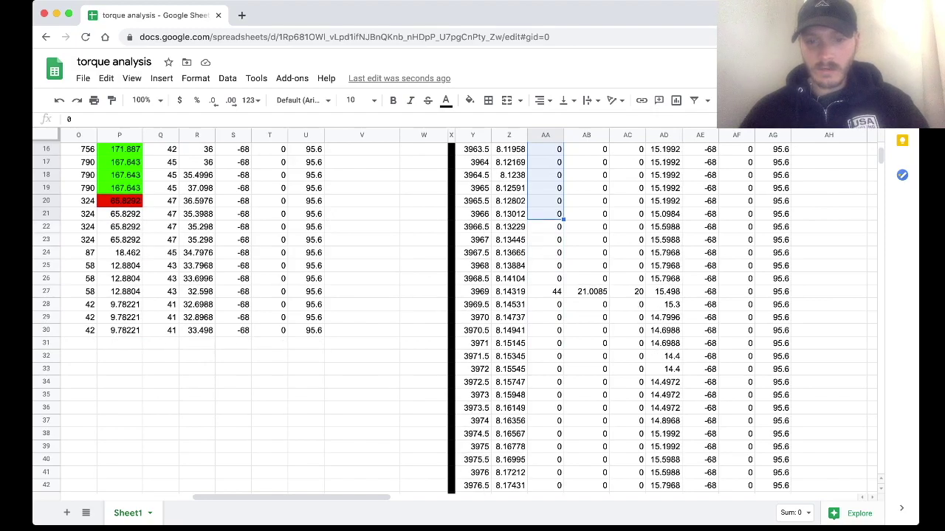
{"action": "left_click_drag", "start_coordinate": [546, 317], "coordinate": [546, 447]}
{"action": "scroll", "coordinate": [545, 446], "scroll_direction": "down", "scroll_amount": 10}
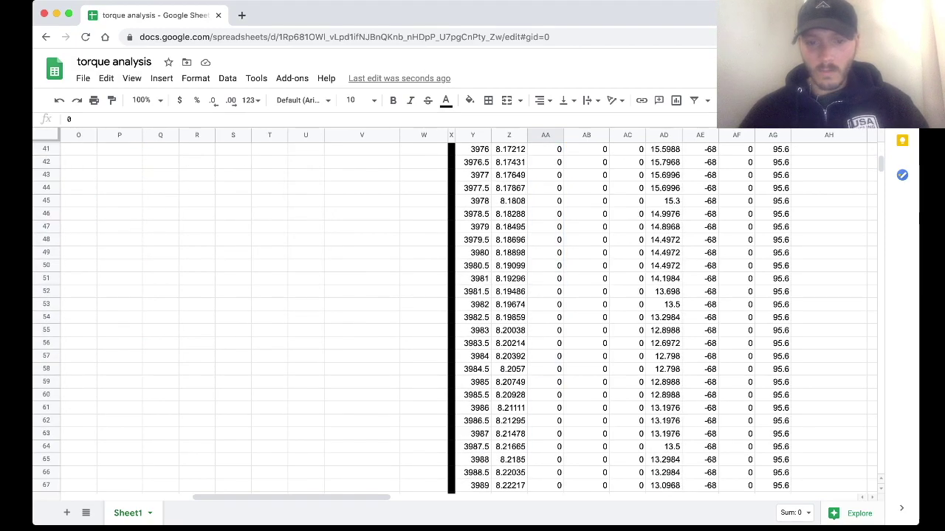
{"action": "scroll", "coordinate": [472, 317], "scroll_direction": "down", "scroll_amount": 20}
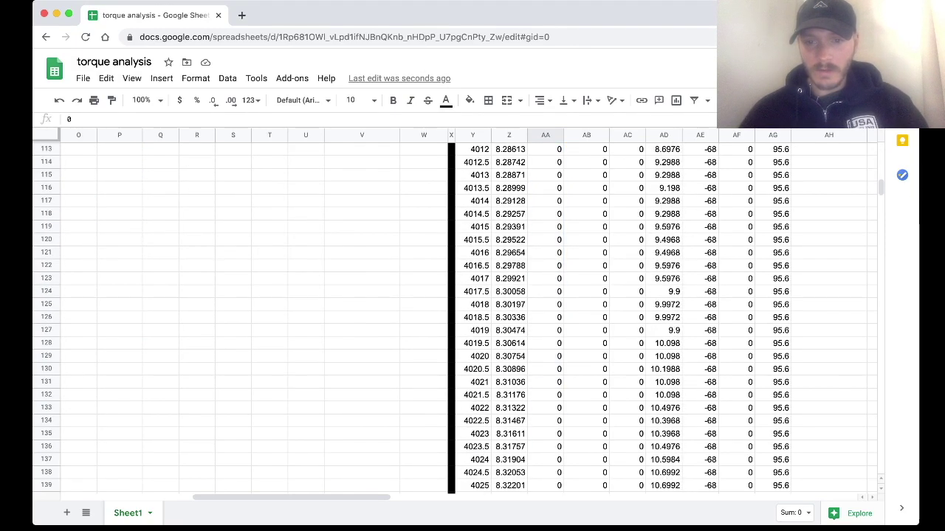
{"action": "scroll", "coordinate": [473, 318], "scroll_direction": "down", "scroll_amount": 16}
{"action": "scroll", "coordinate": [473, 318], "scroll_direction": "left", "scroll_amount": 1}
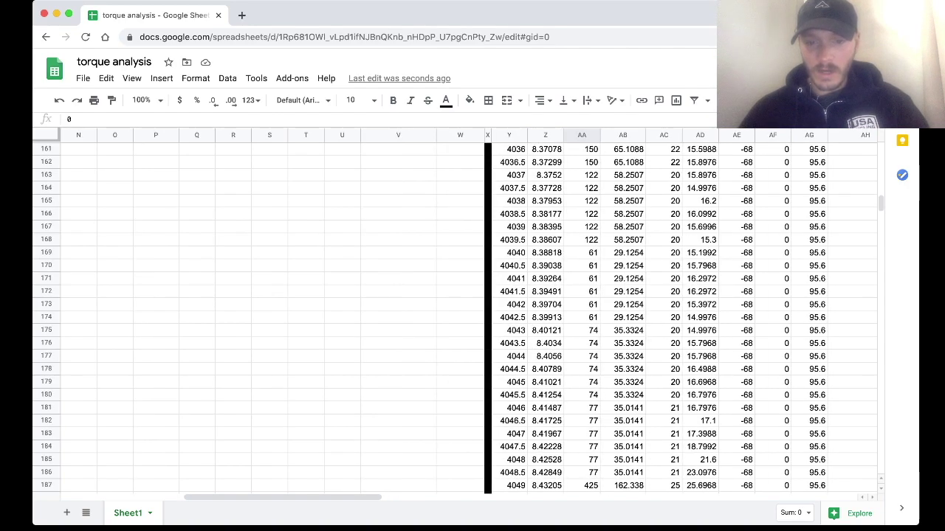
{"action": "scroll", "coordinate": [472, 318], "scroll_direction": "right", "scroll_amount": 2}
{"action": "scroll", "coordinate": [472, 317], "scroll_direction": "down", "scroll_amount": 8}
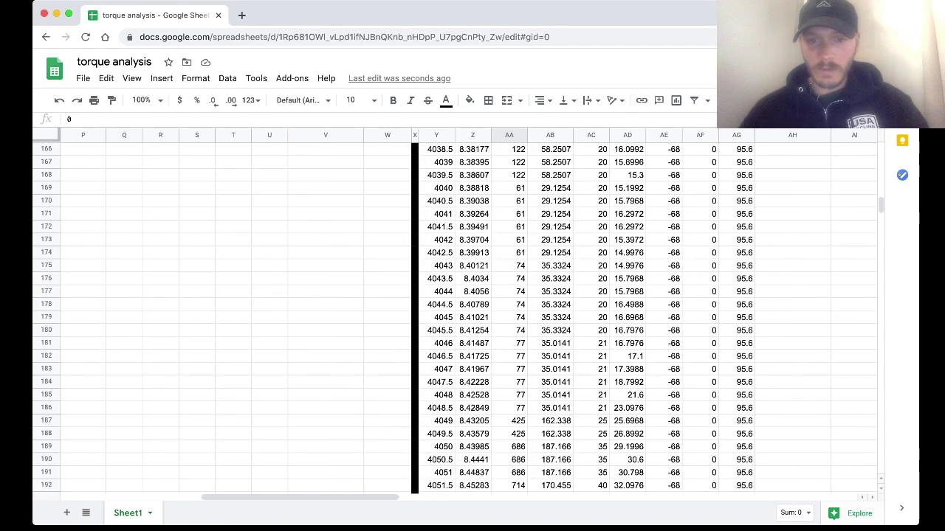
Select the third effort's high power values in AA187:AA198 and examine the rows before and after them
{"action": "left_click", "coordinate": [509, 175]}
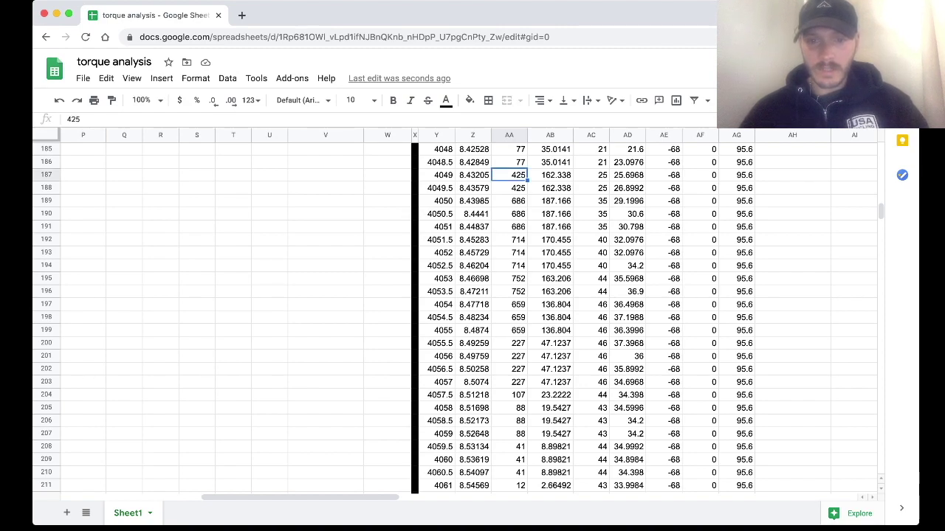
{"action": "left_click_drag", "start_coordinate": [509, 174], "coordinate": [510, 317]}
{"action": "scroll", "coordinate": [473, 317], "scroll_direction": "right", "scroll_amount": 1}
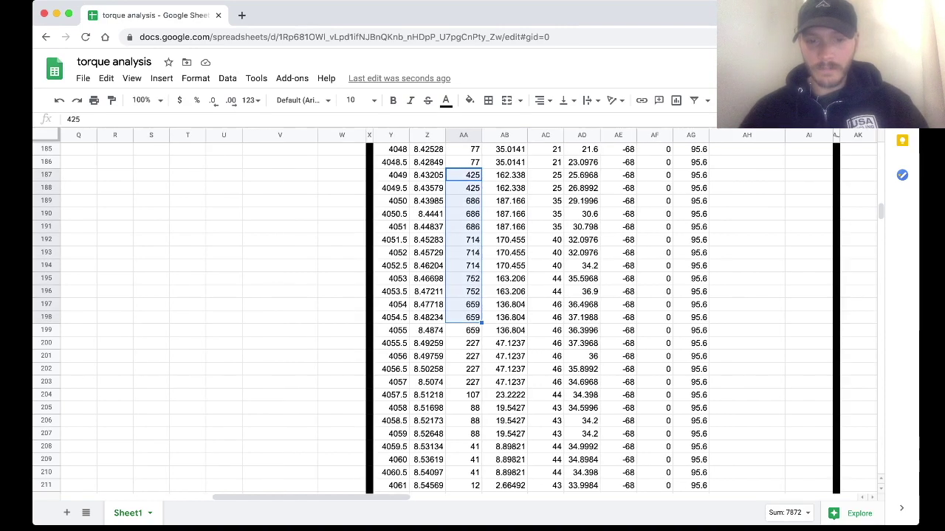
{"action": "scroll", "coordinate": [473, 317], "scroll_direction": "down", "scroll_amount": 2}
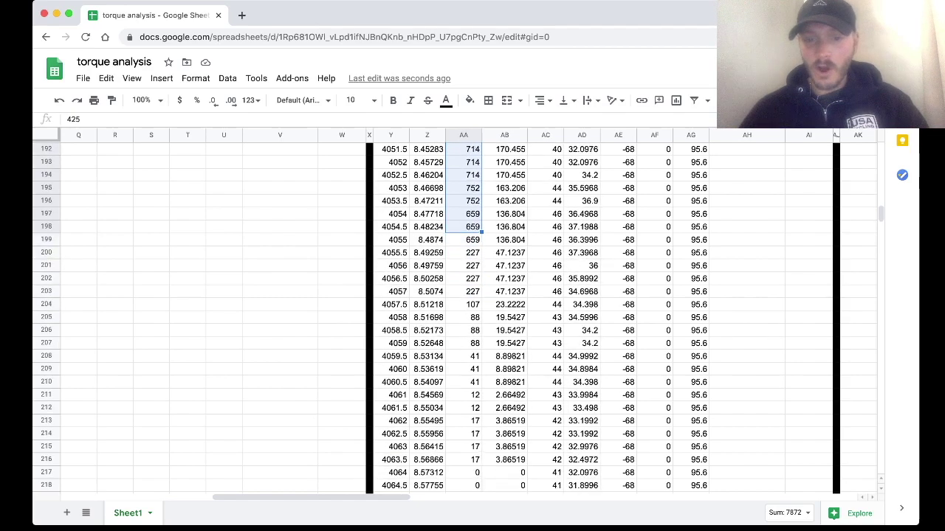
{"action": "scroll", "coordinate": [473, 317], "scroll_direction": "up", "scroll_amount": 8}
{"action": "scroll", "coordinate": [472, 317], "scroll_direction": "down", "scroll_amount": 4}
{"action": "scroll", "coordinate": [473, 317], "scroll_direction": "left", "scroll_amount": 1}
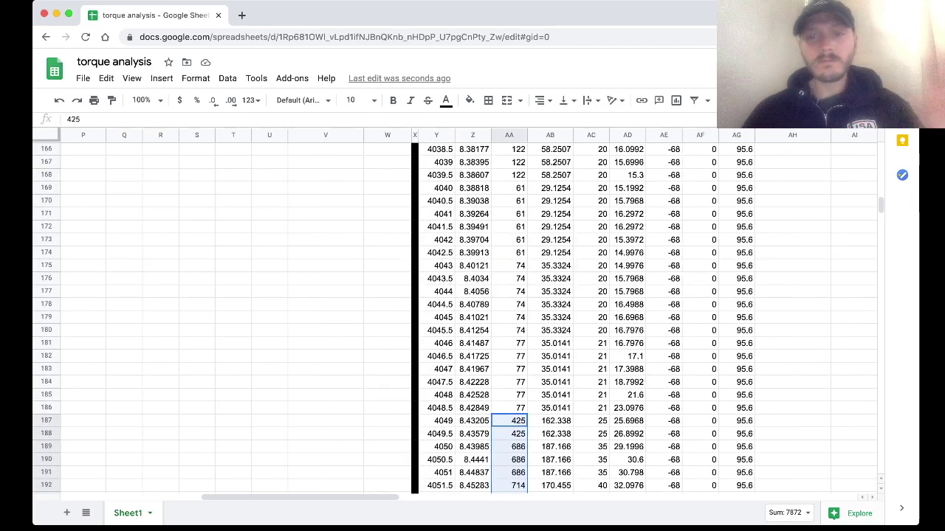
Examine the third effort's torque summary at the head of its block, including the peak N.m formula in AI11
{"action": "scroll", "coordinate": [472, 310], "scroll_direction": "up", "scroll_amount": 20}
{"action": "scroll", "coordinate": [472, 310], "scroll_direction": "left", "scroll_amount": 1}
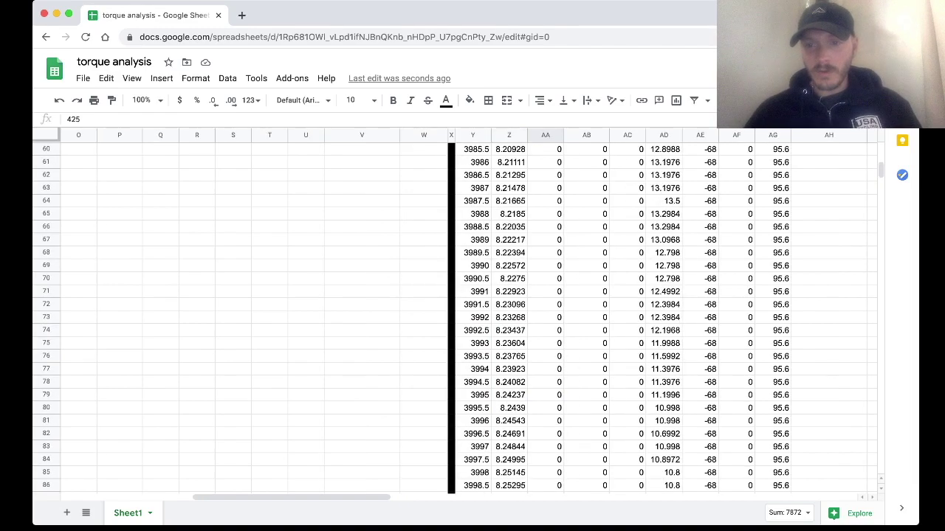
{"action": "scroll", "coordinate": [473, 310], "scroll_direction": "up", "scroll_amount": 18}
{"action": "scroll", "coordinate": [473, 310], "scroll_direction": "left", "scroll_amount": 1}
{"action": "scroll", "coordinate": [472, 310], "scroll_direction": "right", "scroll_amount": 3}
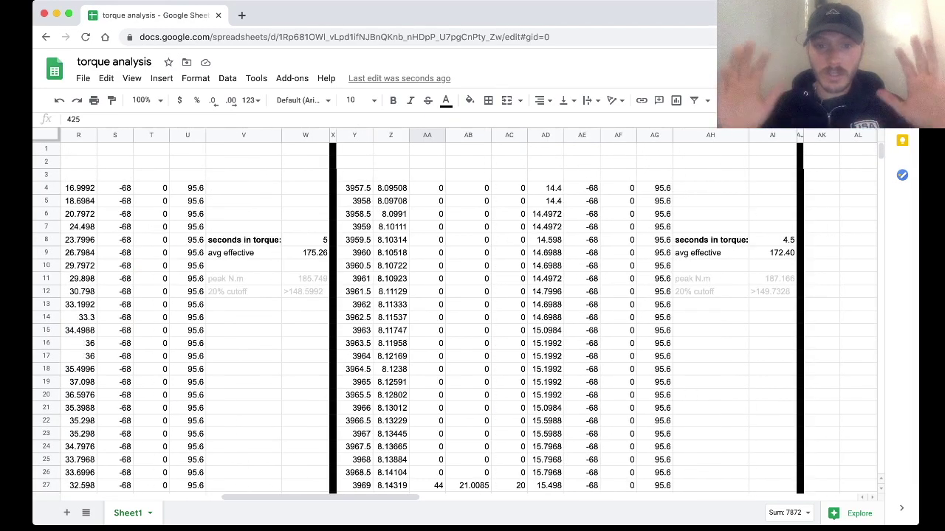
{"action": "left_click", "coordinate": [710, 344]}
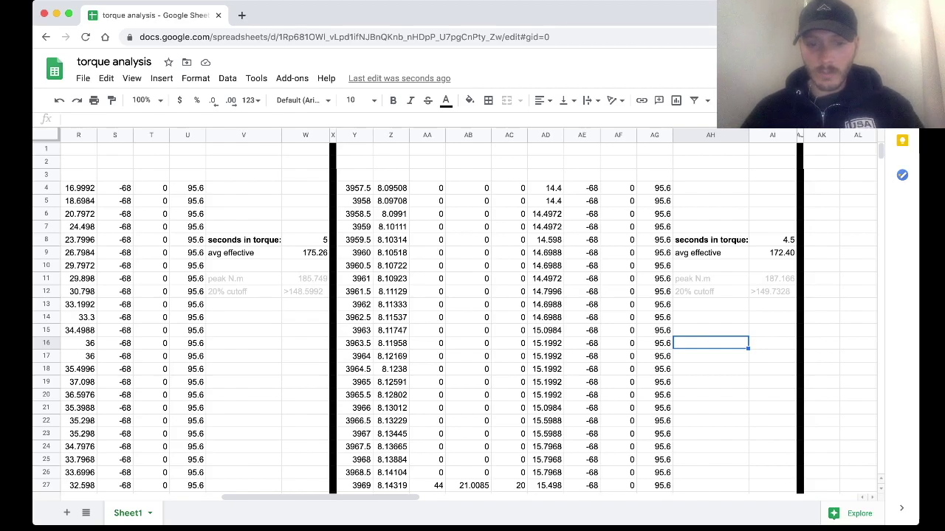
{"action": "left_click", "coordinate": [772, 279]}
Find the third effort's first peak torque value in cell AB189 and fill that cell with bright green
{"action": "scroll", "coordinate": [772, 279], "scroll_direction": "down", "scroll_amount": 10}
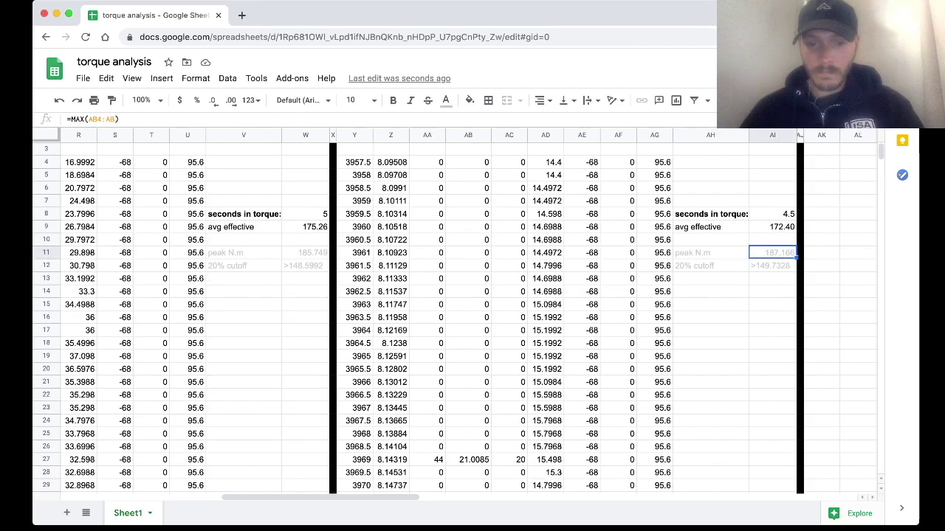
{"action": "scroll", "coordinate": [472, 317], "scroll_direction": "down", "scroll_amount": 20}
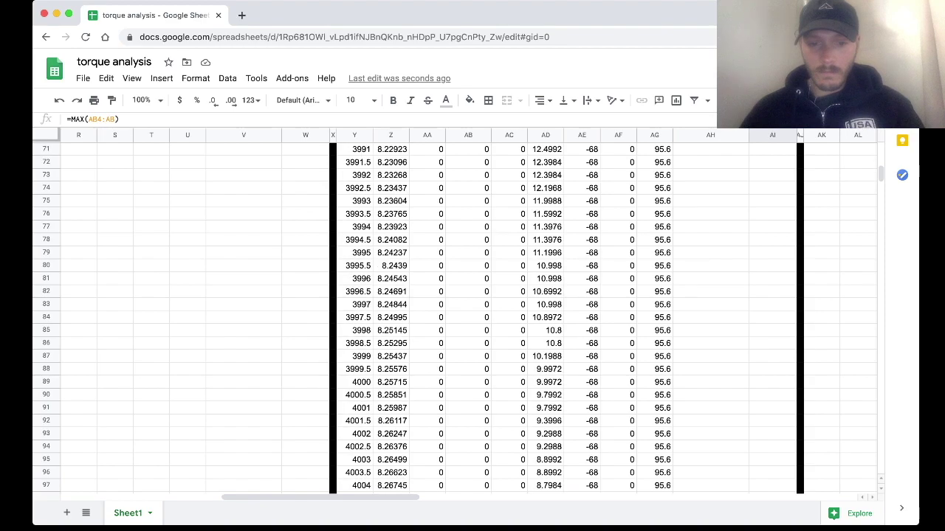
{"action": "scroll", "coordinate": [472, 317], "scroll_direction": "down", "scroll_amount": 12}
{"action": "scroll", "coordinate": [472, 318], "scroll_direction": "right", "scroll_amount": 1}
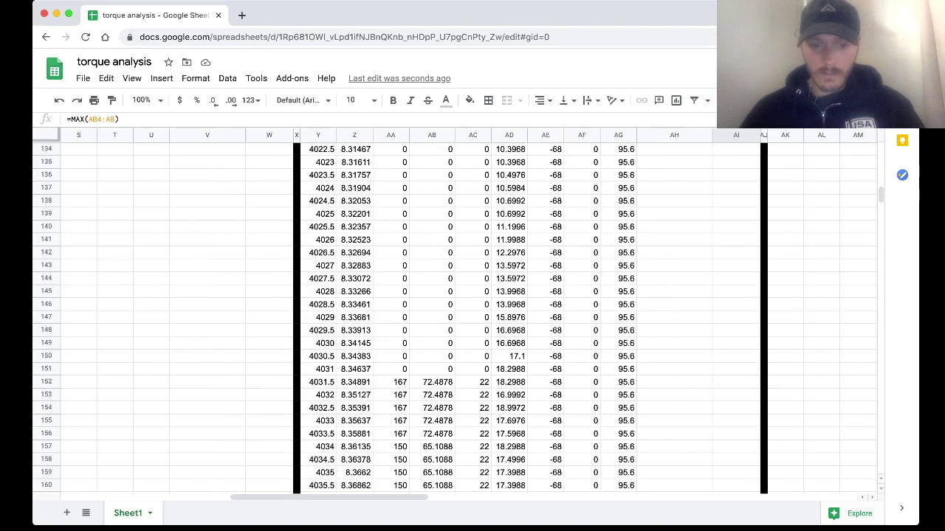
{"action": "scroll", "coordinate": [472, 317], "scroll_direction": "down", "scroll_amount": 8}
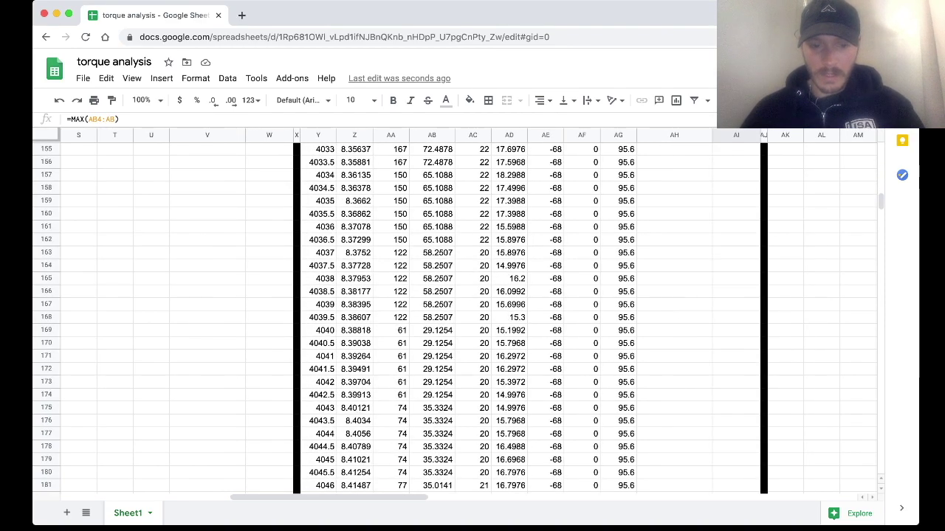
{"action": "left_click", "coordinate": [431, 434]}
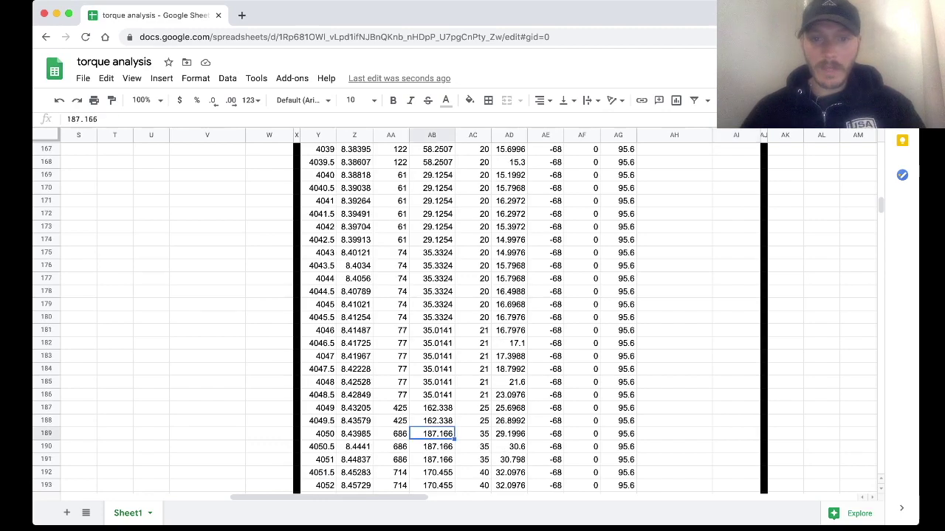
{"action": "left_click", "coordinate": [469, 100]}
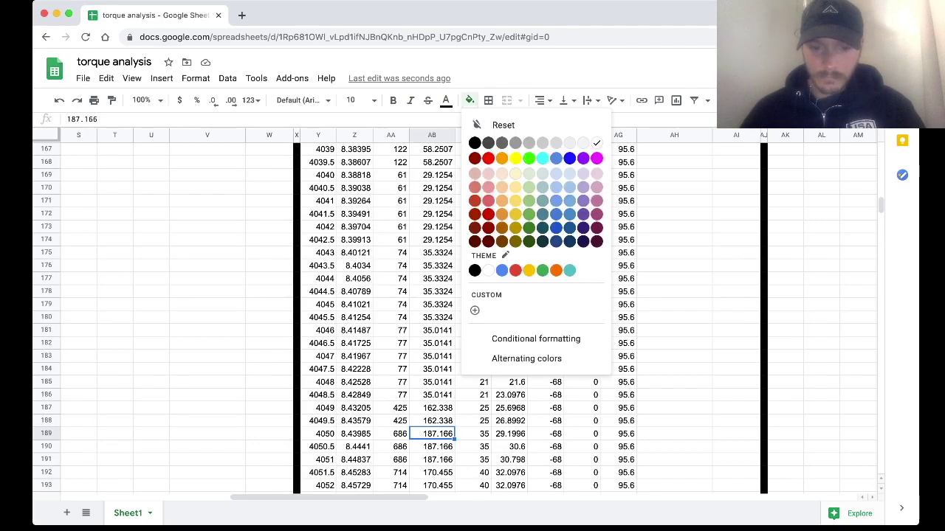
{"action": "left_click", "coordinate": [530, 158]}
{"action": "left_click", "coordinate": [546, 331]}
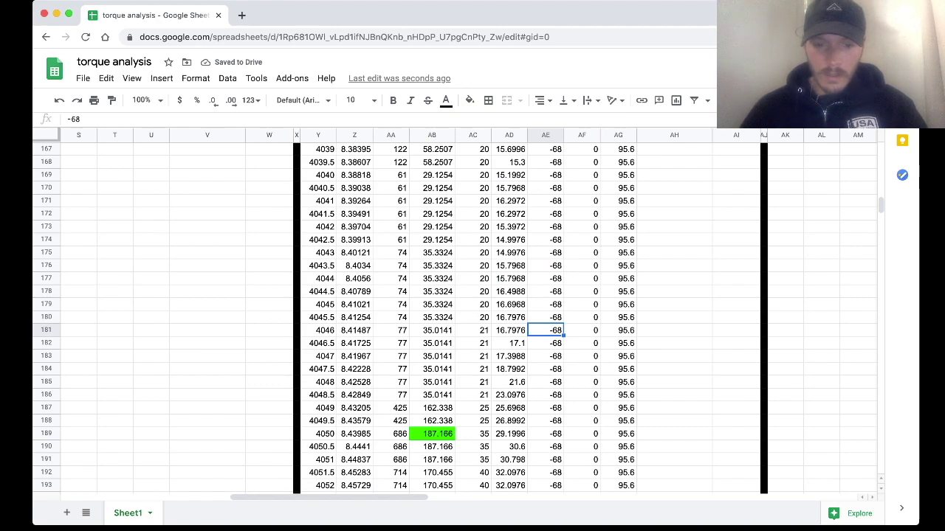
Select the power values in AA189:AA191 beside the peak torque and examine how torque and power develop in the following rows
{"action": "left_click_drag", "start_coordinate": [546, 331], "coordinate": [438, 460]}
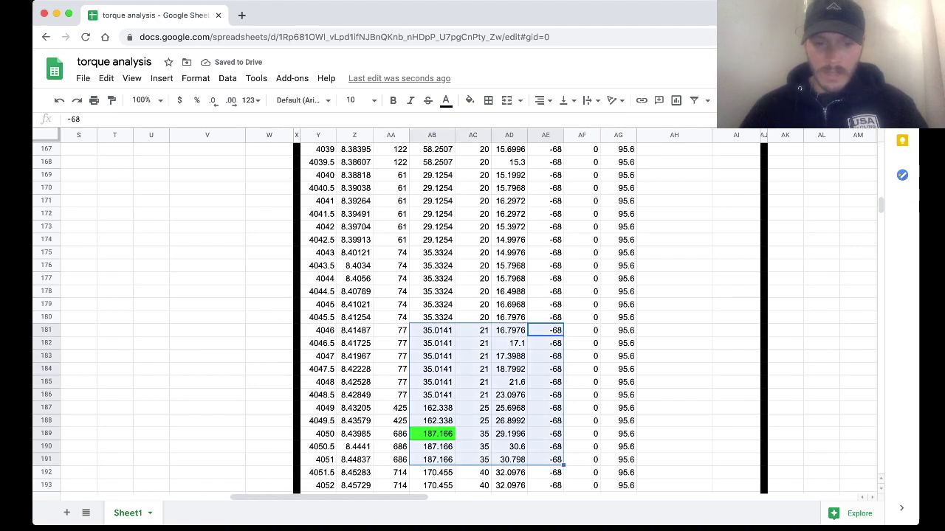
{"action": "left_click", "coordinate": [618, 434]}
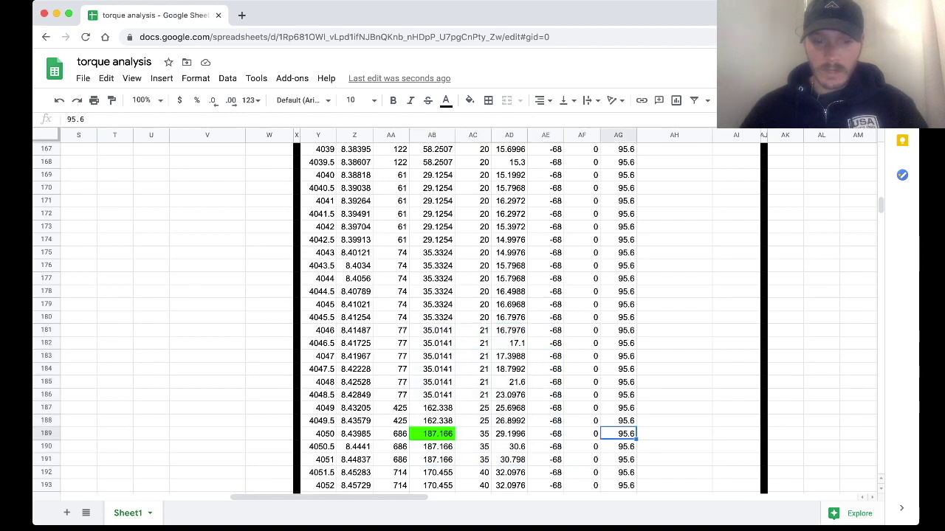
{"action": "scroll", "coordinate": [619, 434], "scroll_direction": "down", "scroll_amount": 1}
{"action": "scroll", "coordinate": [458, 317], "scroll_direction": "down", "scroll_amount": 1}
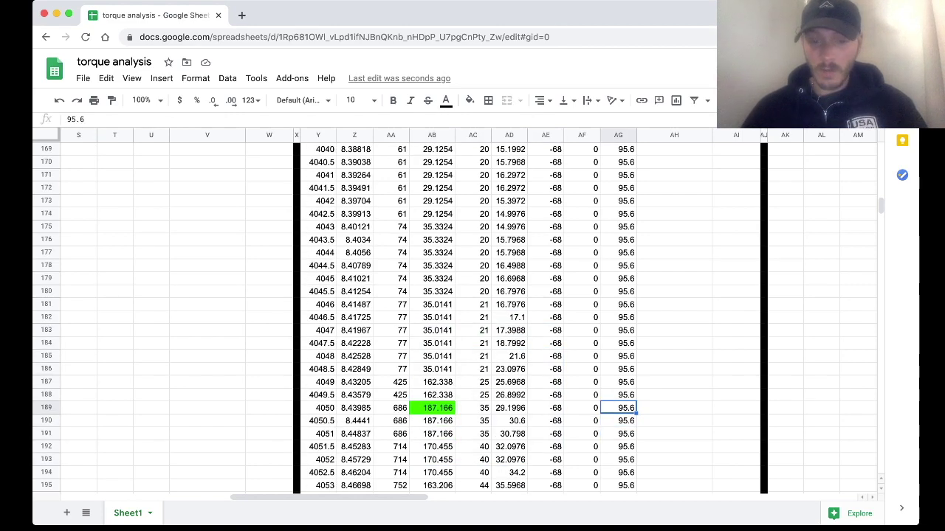
{"action": "left_click_drag", "start_coordinate": [392, 408], "coordinate": [393, 434]}
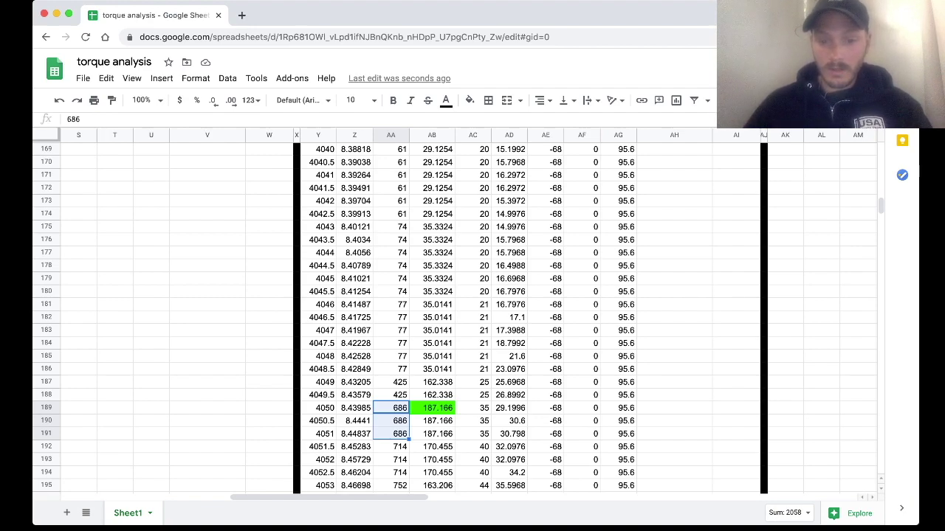
{"action": "left_click", "coordinate": [473, 434]}
{"action": "left_click", "coordinate": [392, 409]}
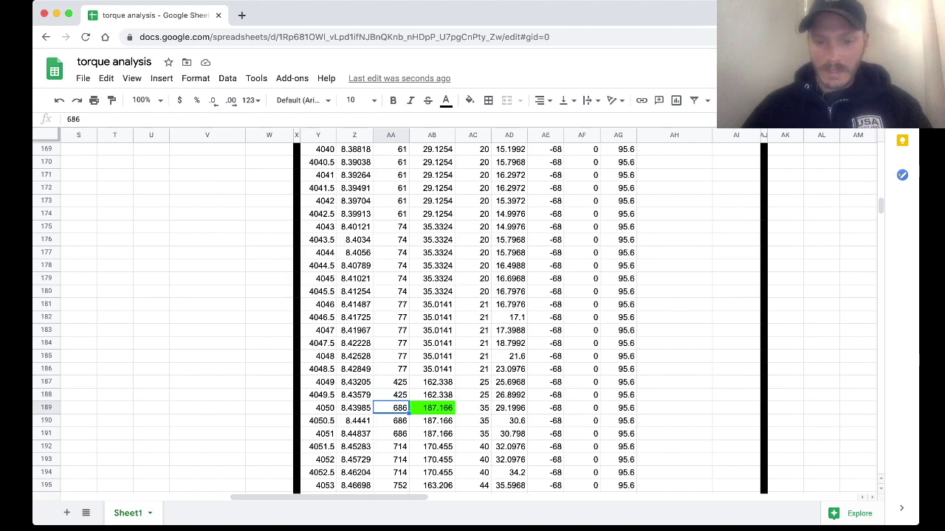
{"action": "key", "text": "shift+Down"}
{"action": "key", "text": "shift+Down"}
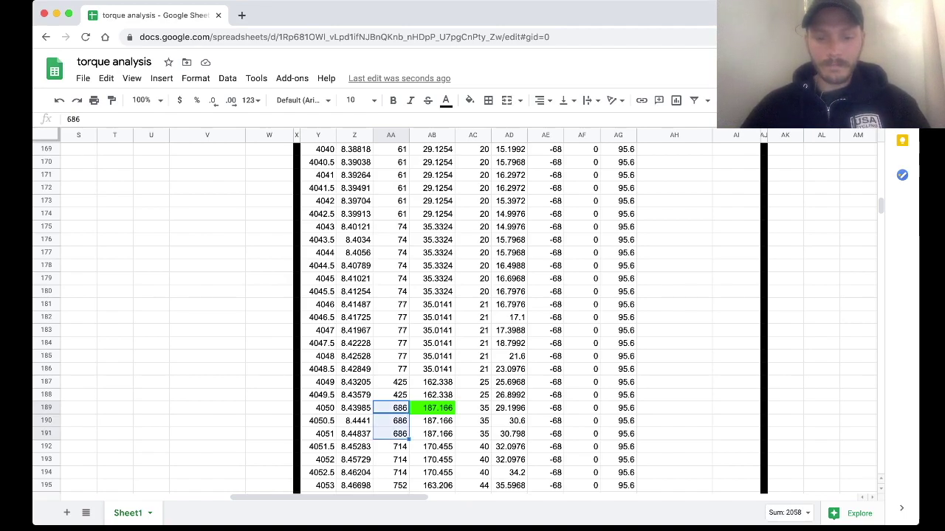
{"action": "scroll", "coordinate": [458, 318], "scroll_direction": "down", "scroll_amount": 1}
{"action": "scroll", "coordinate": [457, 318], "scroll_direction": "down", "scroll_amount": 3}
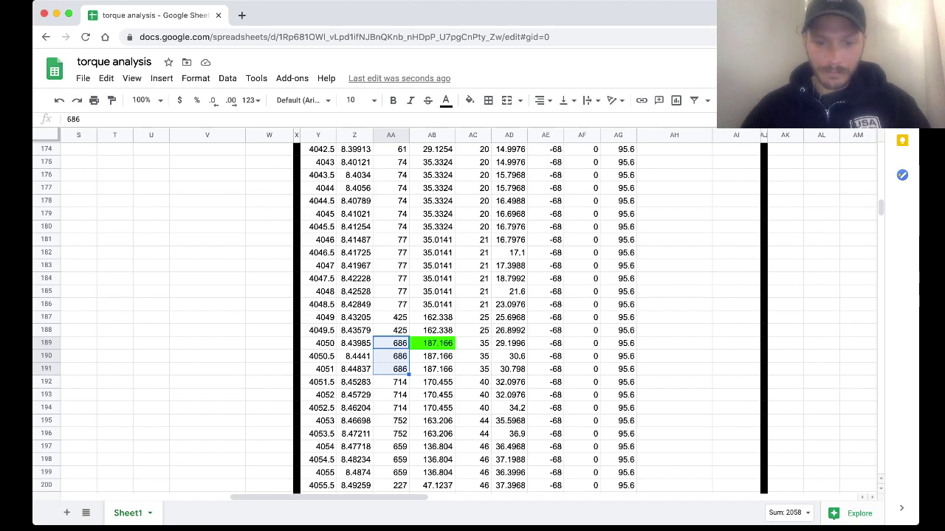
Review the third effort's seconds in torque and average effective values at the head of its block
{"action": "scroll", "coordinate": [457, 317], "scroll_direction": "up", "scroll_amount": 2}
{"action": "scroll", "coordinate": [458, 318], "scroll_direction": "right", "scroll_amount": 1}
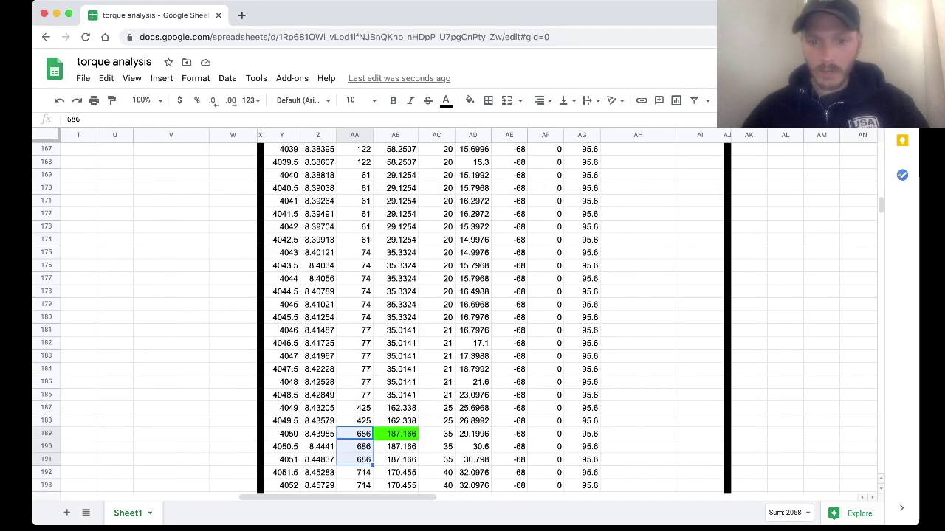
{"action": "scroll", "coordinate": [458, 317], "scroll_direction": "up", "scroll_amount": 20}
{"action": "scroll", "coordinate": [458, 317], "scroll_direction": "left", "scroll_amount": 2}
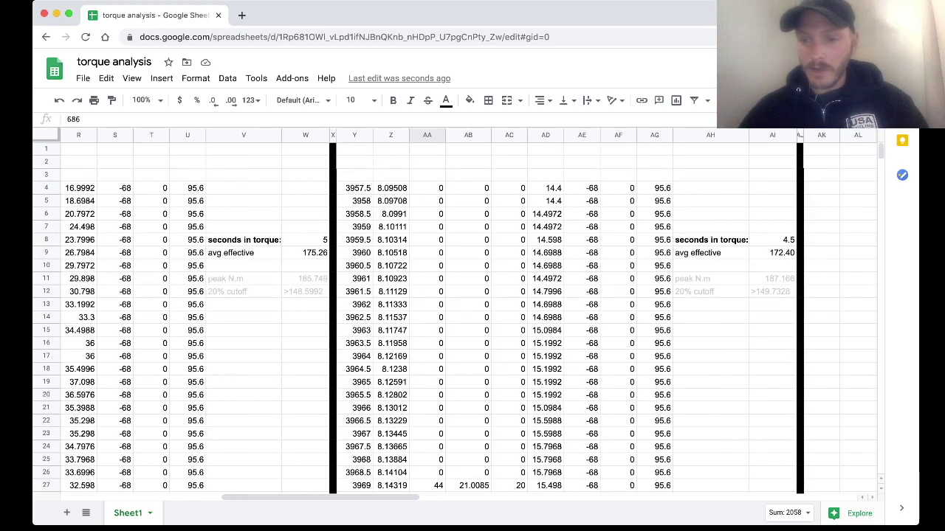
Inspect the third effort's seconds in torque, 20% cutoff and peak N.m cells in AI8, AI12 and AI11
{"action": "left_click", "coordinate": [711, 240]}
{"action": "left_click", "coordinate": [773, 240]}
{"action": "left_click", "coordinate": [772, 292]}
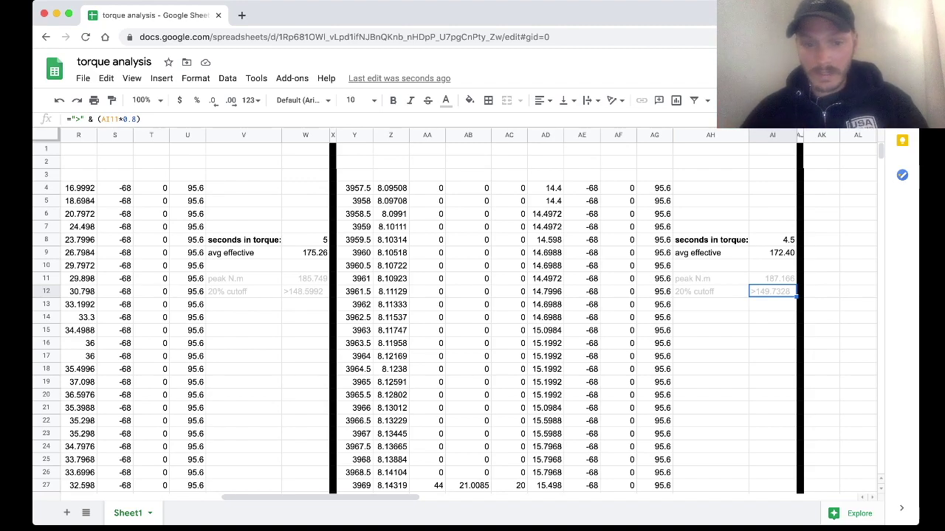
{"action": "left_click", "coordinate": [772, 278]}
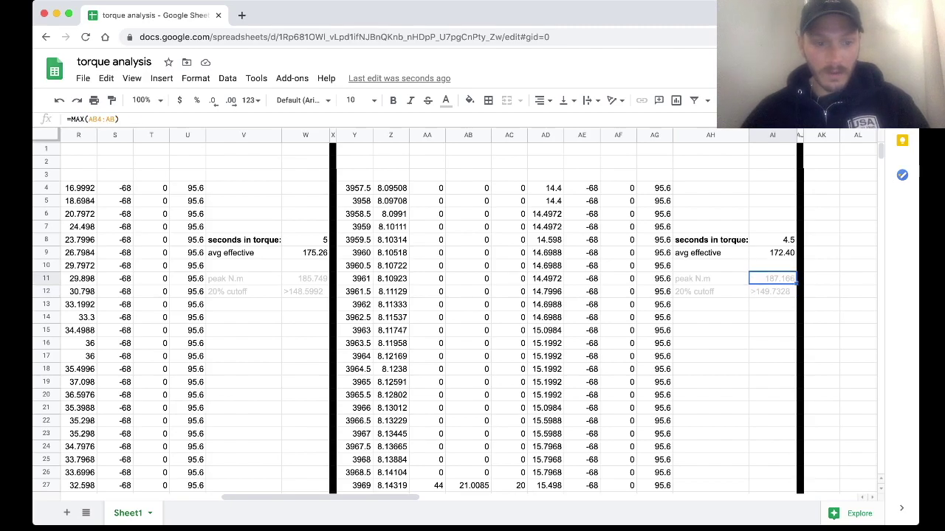
Compare the peak N.m and 20% cutoff formulas in rows 11 and 12 across the three efforts' summaries
{"action": "left_click", "coordinate": [306, 278]}
{"action": "scroll", "coordinate": [306, 278], "scroll_direction": "left", "scroll_amount": 5}
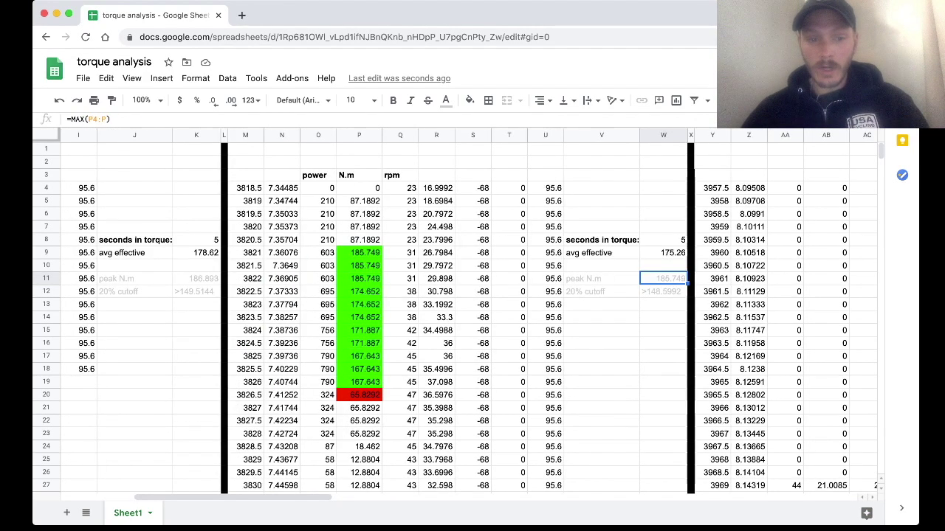
{"action": "left_click", "coordinate": [197, 278]}
{"action": "left_click", "coordinate": [196, 292]}
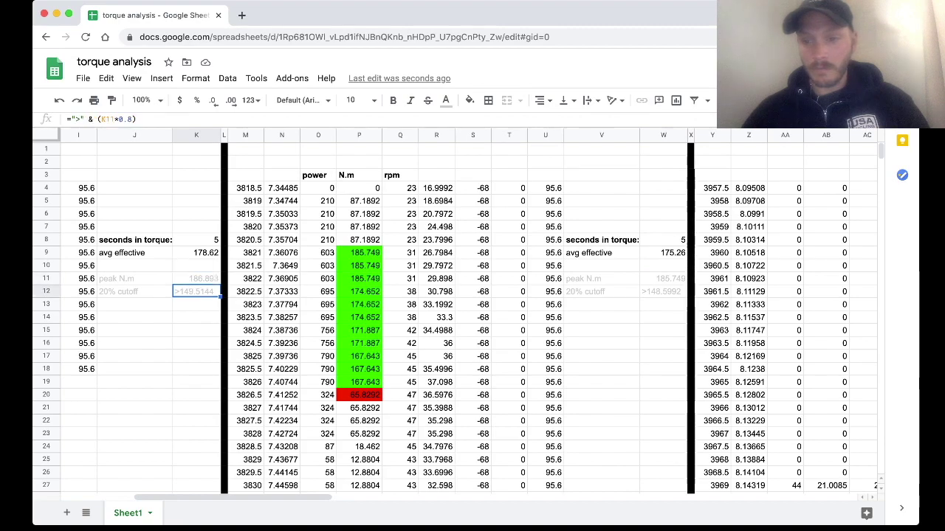
{"action": "left_click", "coordinate": [663, 291]}
{"action": "scroll", "coordinate": [663, 292], "scroll_direction": "right", "scroll_amount": 4}
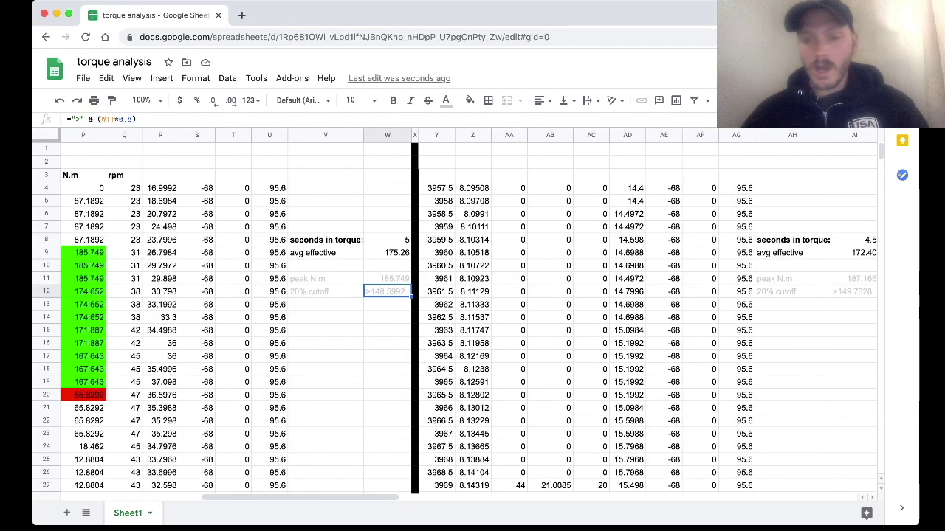
{"action": "left_click", "coordinate": [854, 292]}
{"action": "scroll", "coordinate": [854, 291], "scroll_direction": "right", "scroll_amount": 2}
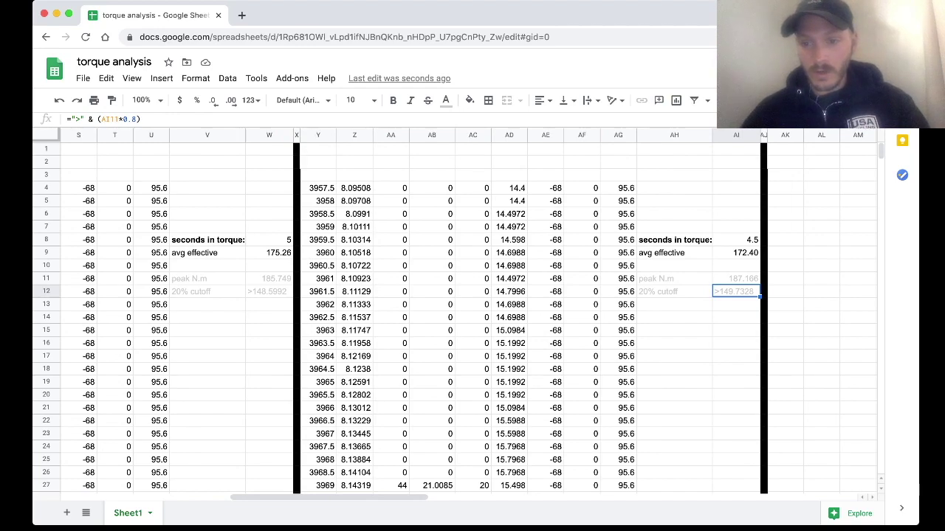
Examine the third effort's seconds in torque formula in AI8 and its average effective formula in AI9
{"action": "left_click", "coordinate": [736, 240]}
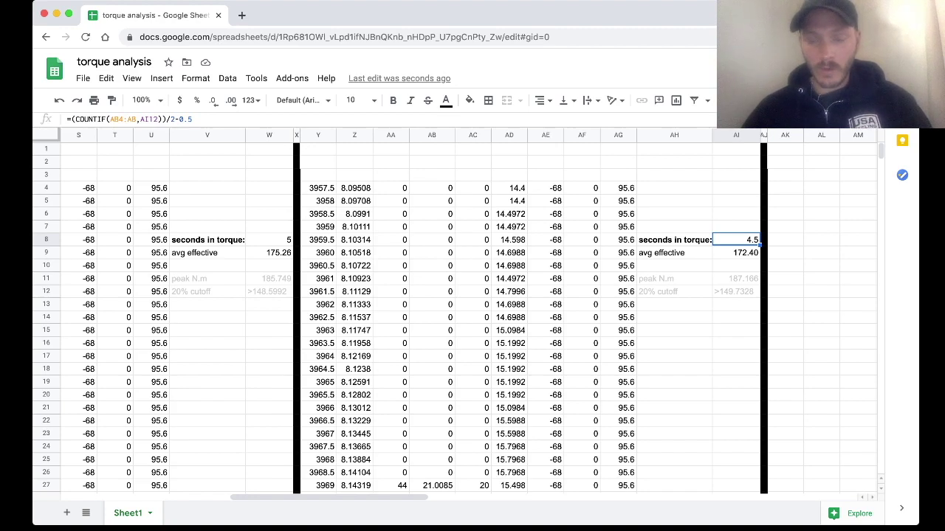
{"action": "left_click", "coordinate": [736, 254]}
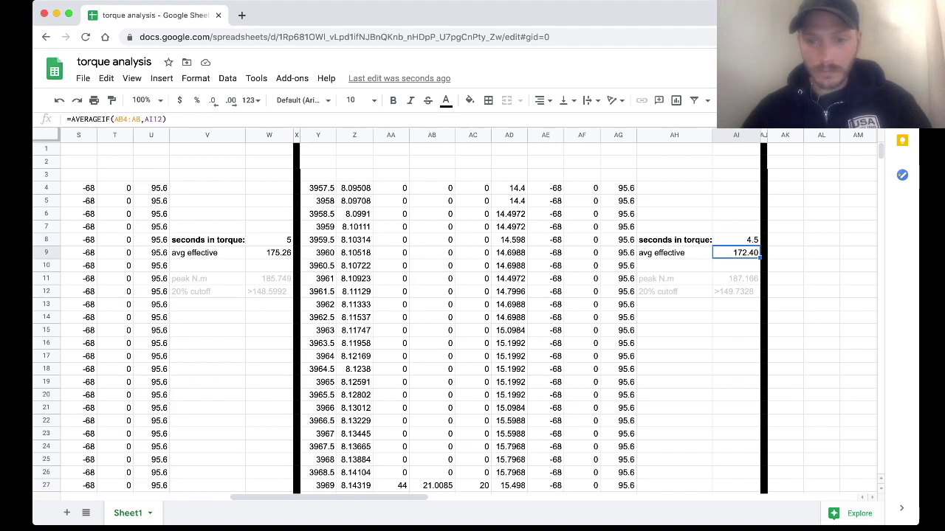
{"action": "scroll", "coordinate": [473, 318], "scroll_direction": "down", "scroll_amount": 3}
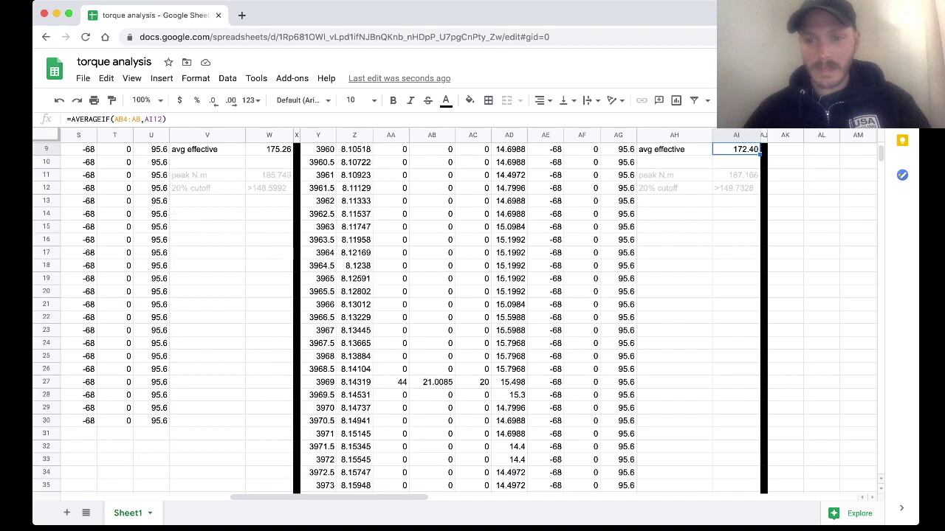
{"action": "scroll", "coordinate": [472, 317], "scroll_direction": "up", "scroll_amount": 2}
{"action": "scroll", "coordinate": [472, 318], "scroll_direction": "up", "scroll_amount": 1}
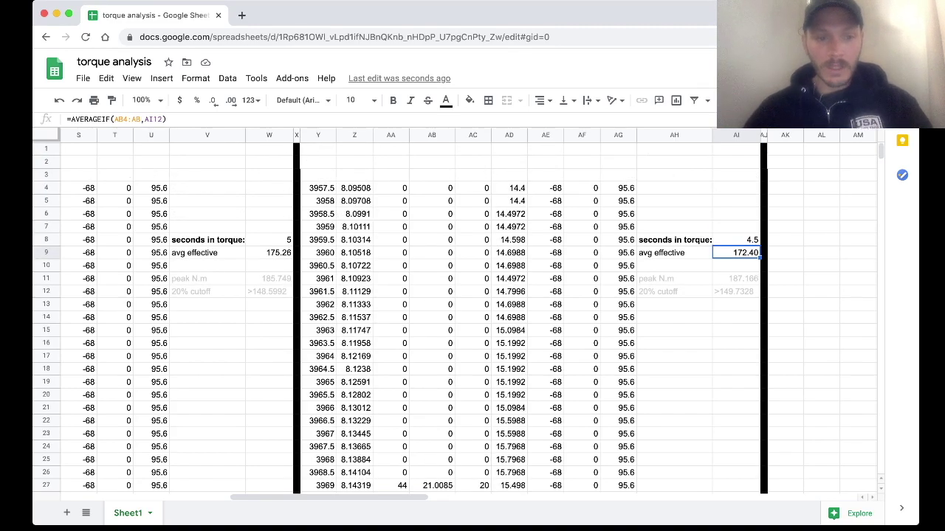
Compare the seconds in torque and average effective values of the three efforts
{"action": "scroll", "coordinate": [472, 314], "scroll_direction": "left", "scroll_amount": 5}
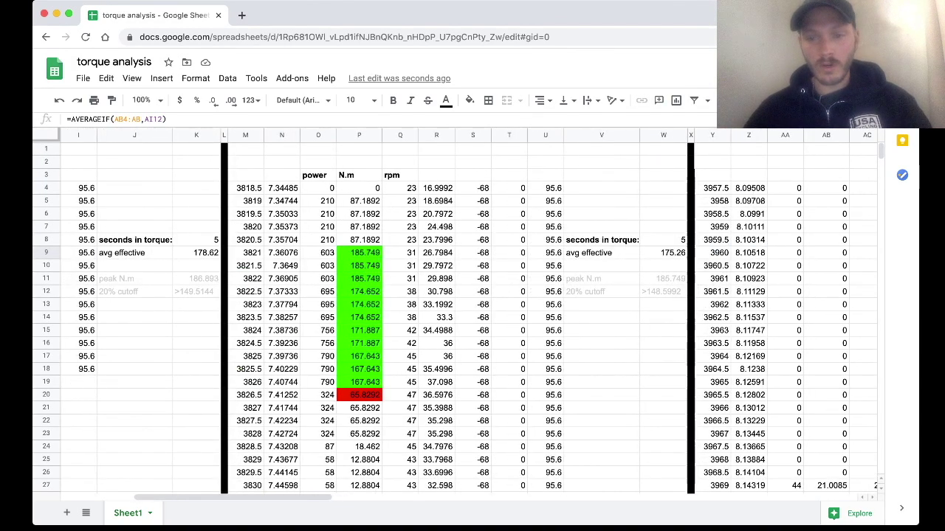
{"action": "scroll", "coordinate": [472, 314], "scroll_direction": "right", "scroll_amount": 5}
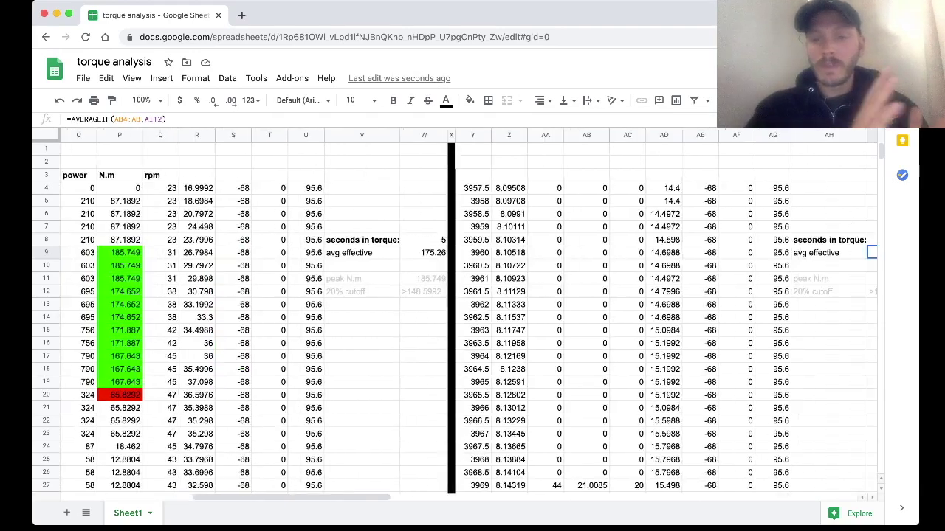
{"action": "scroll", "coordinate": [472, 314], "scroll_direction": "right", "scroll_amount": 2}
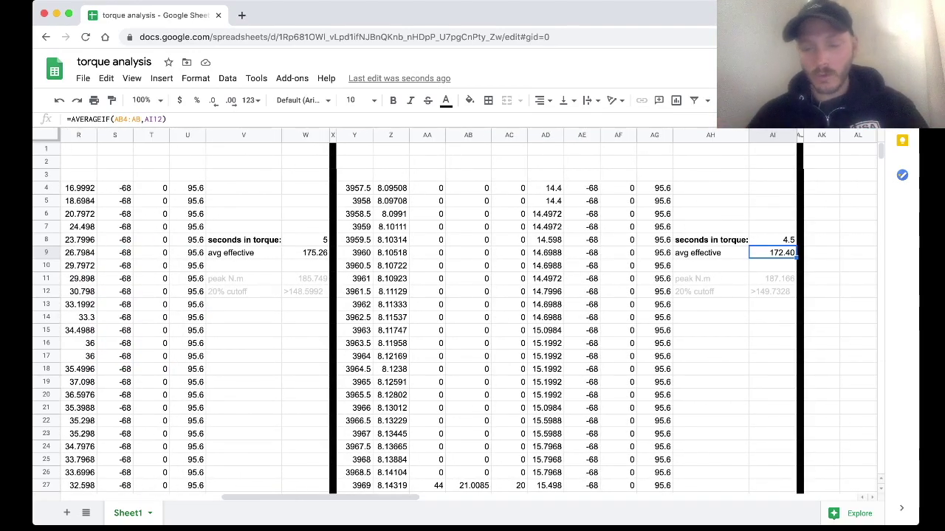